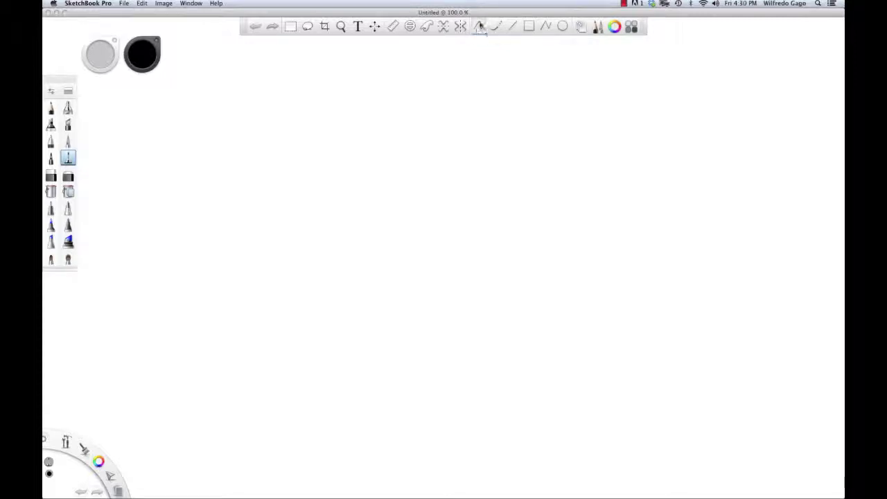
# Step: Try the Line tool with two crossing straight lines on the blank canvas and undo both
pyautogui.click(513, 28)
pyautogui.moveTo(205, 117); pyautogui.dragTo(663, 125)
pyautogui.moveTo(205, 115); pyautogui.dragTo(568, 254)
pyautogui.moveTo(398, 246); pyautogui.dragTo(728, 147)
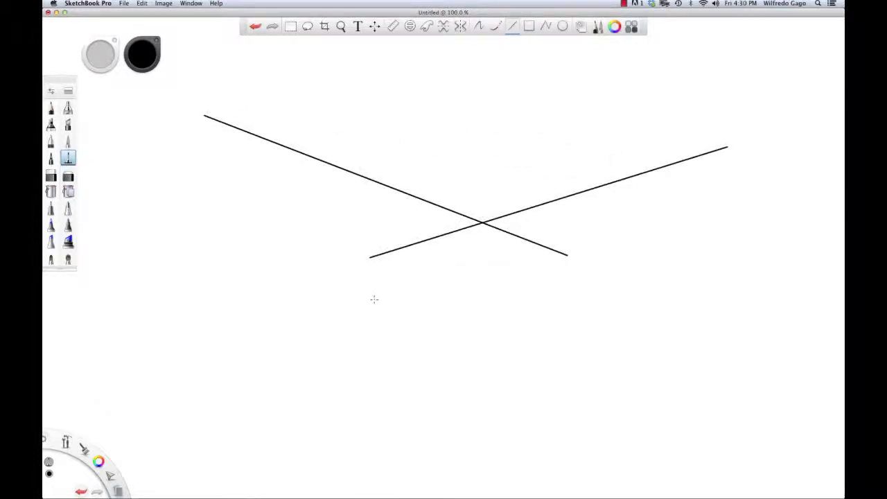
pyautogui.press('super+z')
pyautogui.press('super+z')
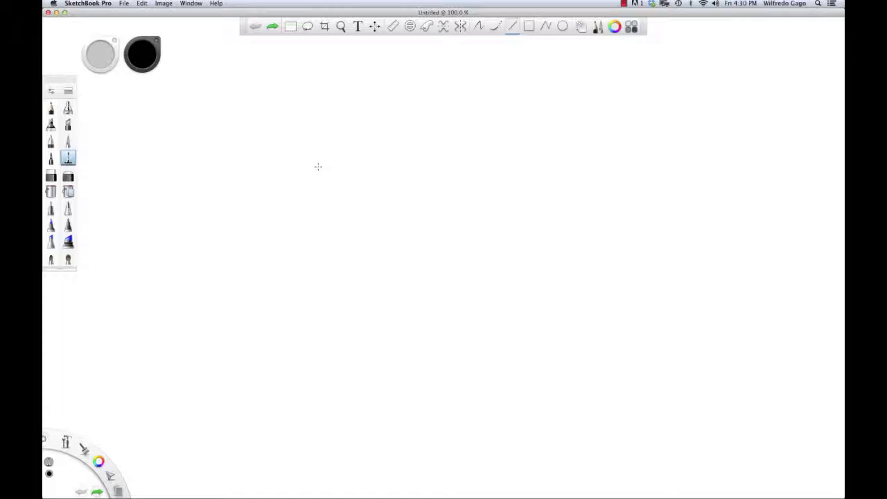
# Step: Set the brush size to 1.0 and draw a thin horizontal test line across the upper canvas
pyautogui.press(']')
pyautogui.press(']')
pyautogui.press(']')
pyautogui.press(']')
pyautogui.press(']')
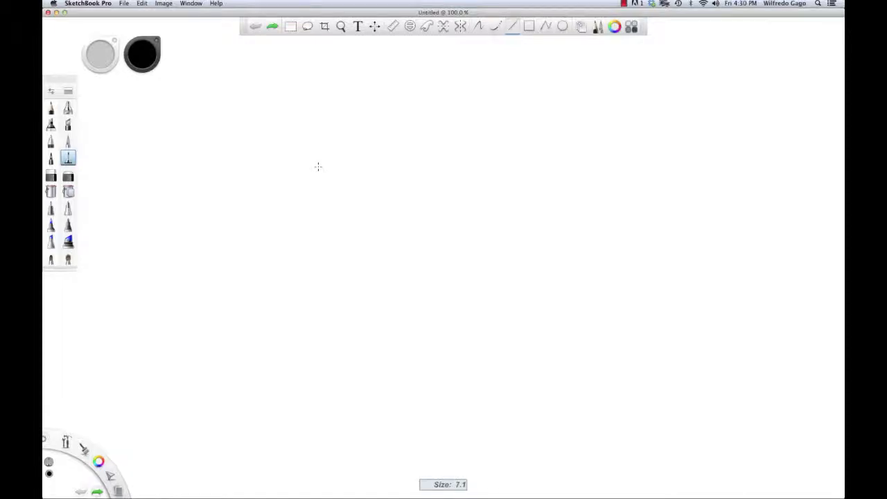
pyautogui.press('[')
pyautogui.press('[')
pyautogui.press('[')
pyautogui.press('[')
pyautogui.press('[')
pyautogui.press('[')
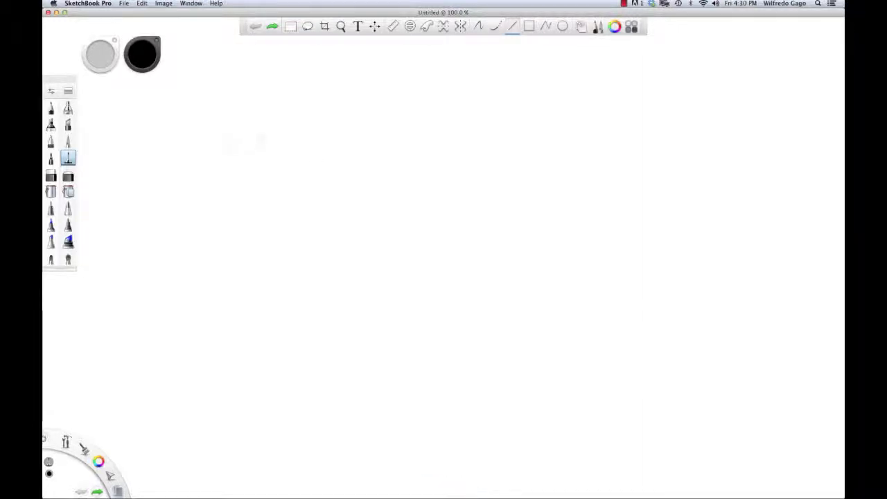
pyautogui.moveTo(211, 141); pyautogui.dragTo(714, 141)
# Step: Draw a horizontal test line below the thin one with a much thicker brush and undo both lines
pyautogui.press(']')
pyautogui.press(']')
pyautogui.press(']')
pyautogui.press(']')
pyautogui.press(']')
pyautogui.press(']')
pyautogui.press(']')
pyautogui.press(']')
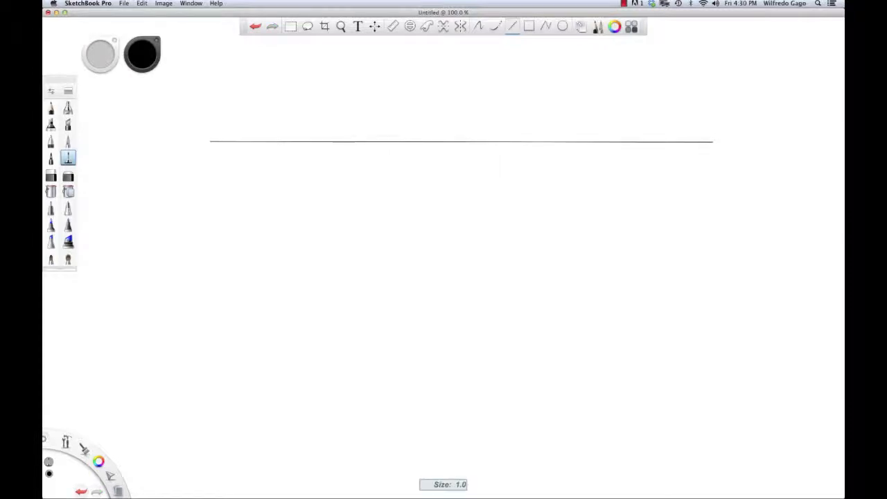
pyautogui.moveTo(220, 189); pyautogui.dragTo(708, 186)
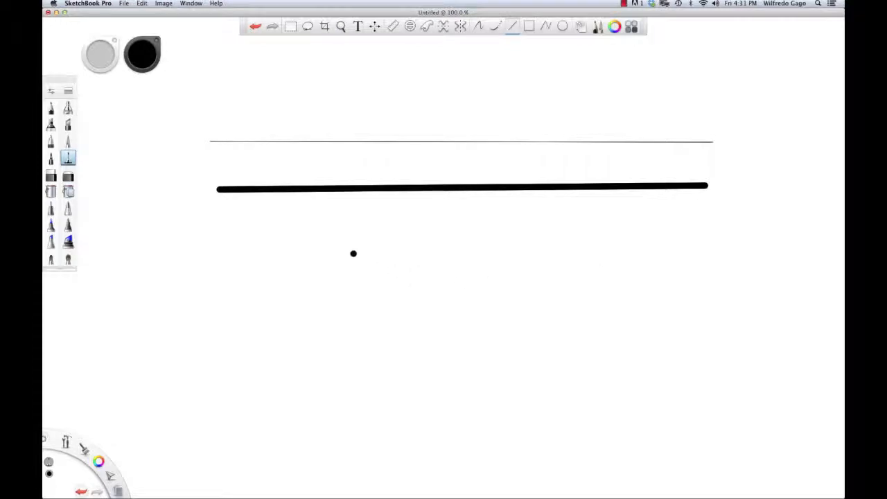
pyautogui.press('super+z')
pyautogui.press('super+z')
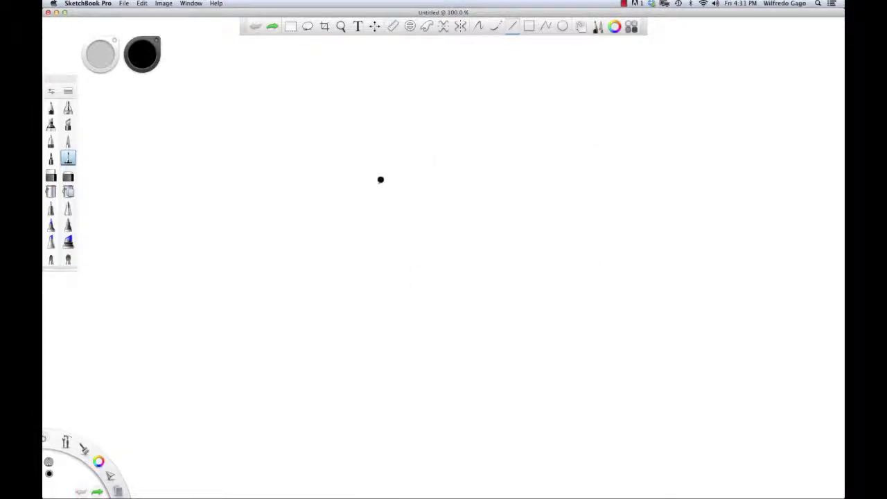
# Step: At brush size 4.0, draw a large rectangle of four overshooting straight lines and a diagonal cutting its lower-left corner
pyautogui.press('[')
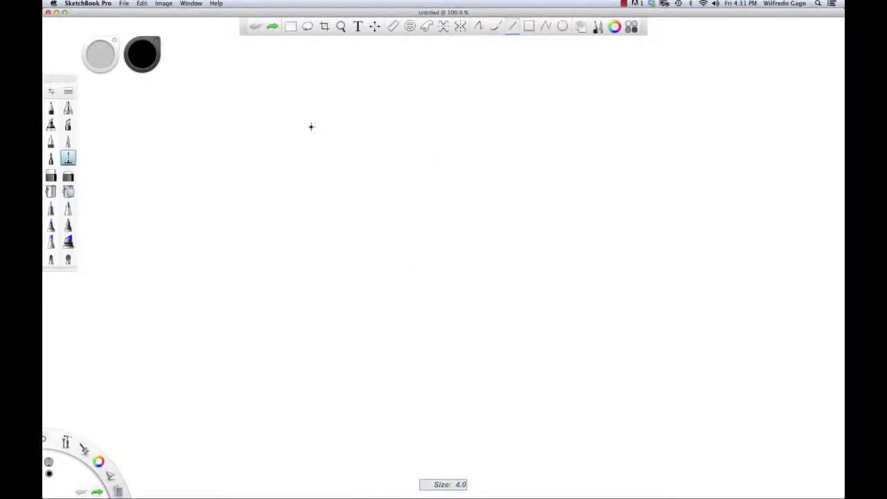
pyautogui.moveTo(209, 128); pyautogui.dragTo(739, 138)
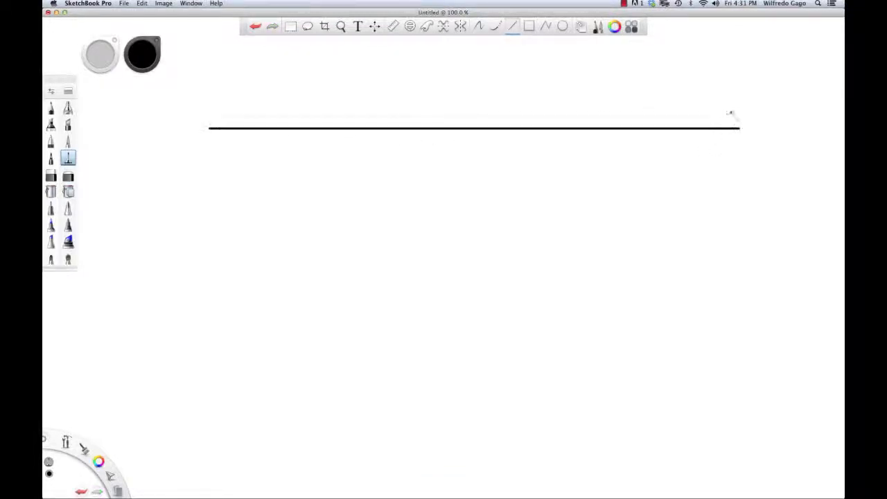
pyautogui.moveTo(719, 105)
pyautogui.mouseDown()
pyautogui.moveTo(719, 444)
pyautogui.moveTo(490, 423)
pyautogui.moveTo(180, 436)
pyautogui.moveTo(216, 222)
pyautogui.moveTo(216, 113)
pyautogui.mouseUp()
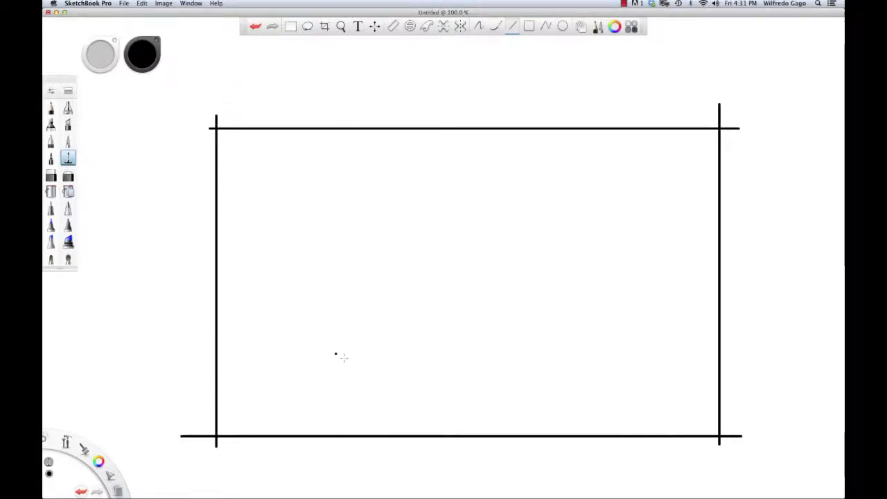
pyautogui.moveTo(192, 293); pyautogui.dragTo(402, 459)
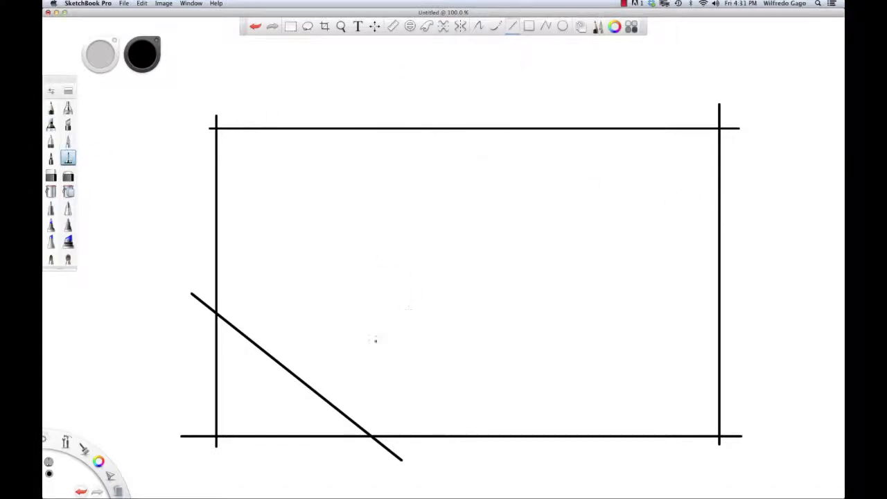
# Step: Draw a freehand arc across the rectangle's upper-left corner, undoing and redrawing it until it crosses both edges
pyautogui.click(475, 30)
pyautogui.moveTo(248, 122)
pyautogui.mouseDown()
pyautogui.moveTo(214, 153)
pyautogui.moveTo(205, 185)
pyautogui.mouseUp()
pyautogui.press('super+z')
pyautogui.moveTo(253, 116); pyautogui.dragTo(215, 182)
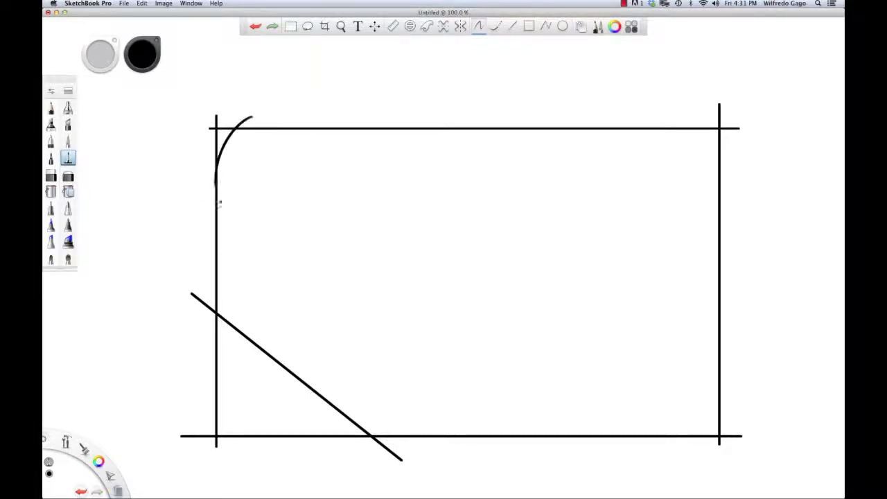
pyautogui.press('super+z')
pyautogui.moveTo(260, 118)
pyautogui.mouseDown()
pyautogui.moveTo(230, 142)
pyautogui.moveTo(207, 207)
pyautogui.mouseUp()
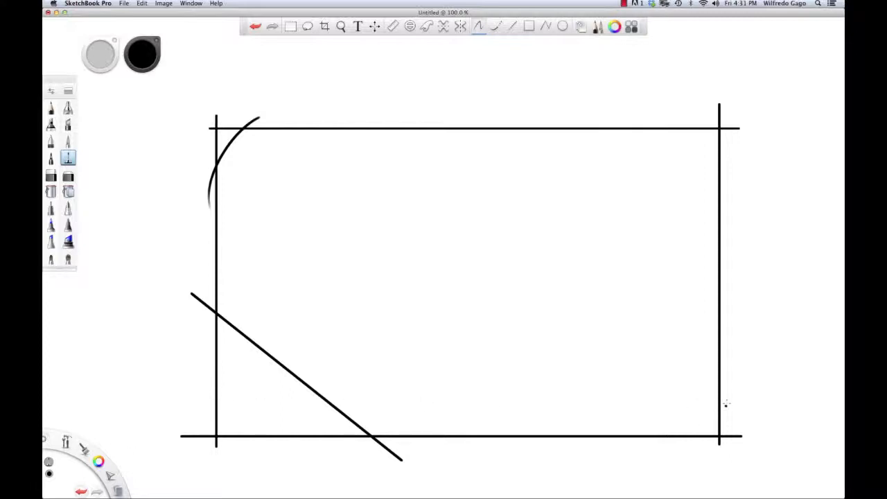
# Step: Draw a freehand arc rounding the rectangle's lower-right corner, undoing and redrawing it until it fits
pyautogui.moveTo(725, 392); pyautogui.dragTo(683, 458)
pyautogui.hotkey('ctrl', 'z')
pyautogui.moveTo(726, 386); pyautogui.dragTo(683, 447)
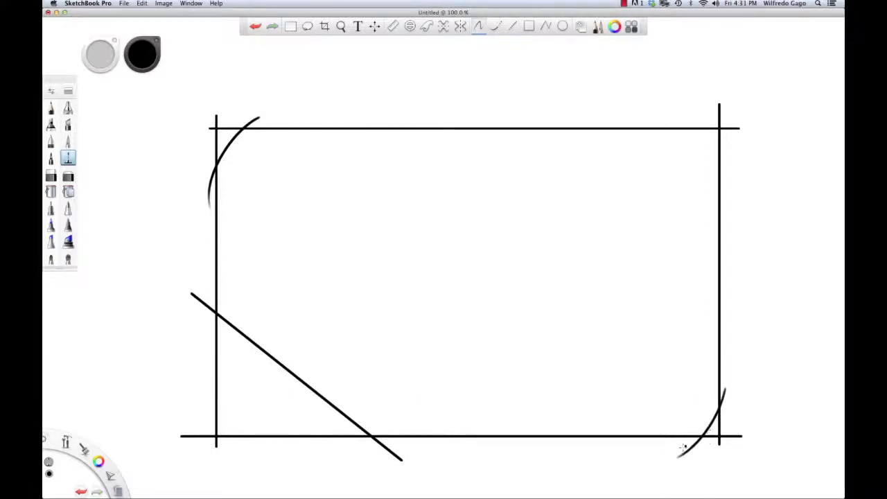
pyautogui.hotkey('ctrl', 'z')
pyautogui.moveTo(723, 386)
pyautogui.mouseDown()
pyautogui.moveTo(711, 431)
pyautogui.moveTo(681, 446)
pyautogui.mouseUp()
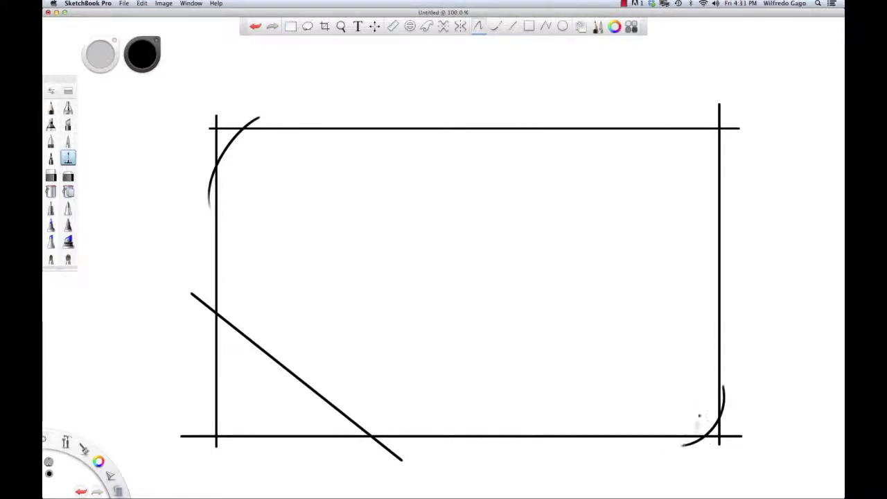
# Step: Draw a freehand arc rounding the rectangle's upper-right corner, redoing the first attempt
pyautogui.moveTo(678, 119); pyautogui.dragTo(727, 175)
pyautogui.hotkey('ctrl', 'z')
pyautogui.moveTo(683, 122); pyautogui.dragTo(728, 173)
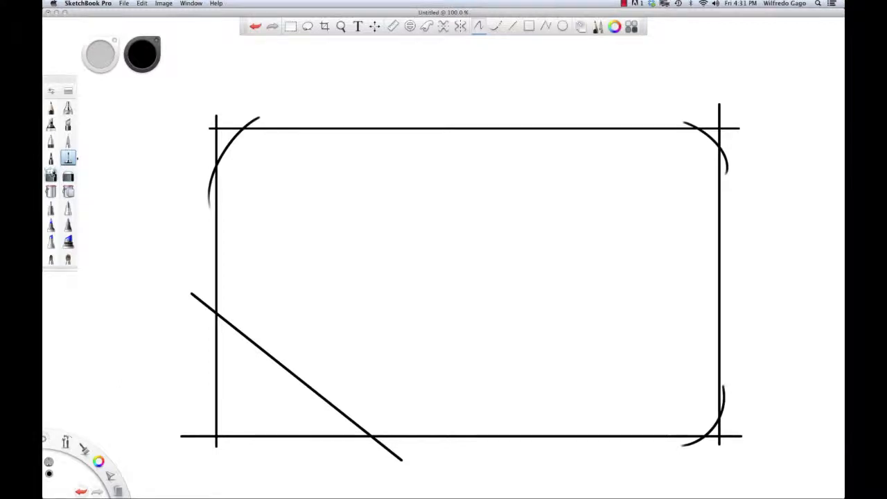
# Step: Erase the overshooting lines and arc ends at the upper-left corner, leaving a clean rounded corner
pyautogui.click(52, 176)
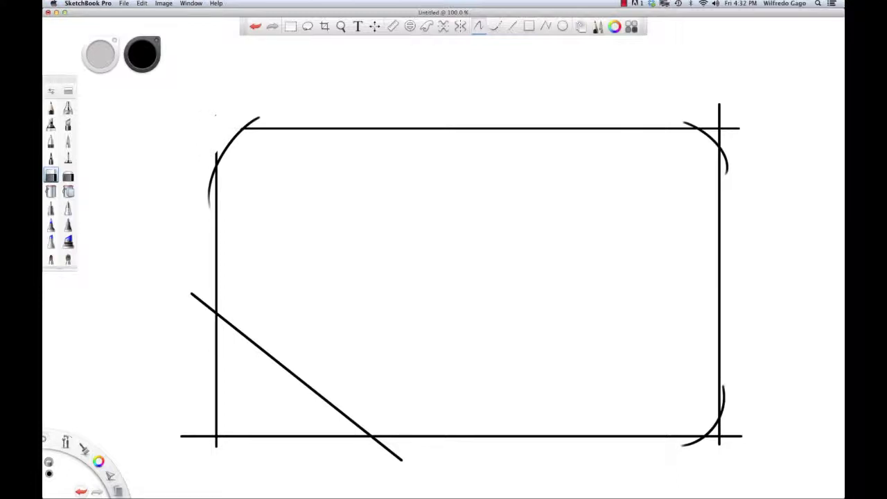
pyautogui.moveTo(258, 118)
pyautogui.mouseDown()
pyautogui.moveTo(249, 123)
pyautogui.moveTo(259, 124)
pyautogui.mouseUp()
pyautogui.moveTo(213, 159); pyautogui.dragTo(210, 203)
pyautogui.press('super+z')
pyautogui.moveTo(215, 193); pyautogui.dragTo(216, 224)
pyautogui.press('super+z')
pyautogui.moveTo(217, 160); pyautogui.dragTo(216, 242)
pyautogui.press('super+z')
pyautogui.moveTo(212, 155)
pyautogui.mouseDown()
pyautogui.moveTo(211, 237)
pyautogui.moveTo(209, 165)
pyautogui.moveTo(210, 215)
pyautogui.mouseUp()
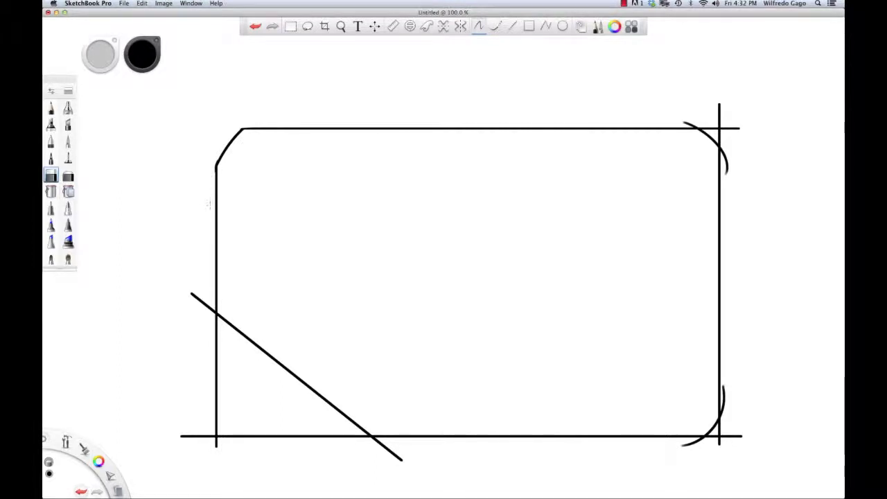
# Step: Erase the diagonal's upper overshoot and the corner lines outside it at the lower left, leaving a clean chamfer
pyautogui.moveTo(194, 293)
pyautogui.mouseDown()
pyautogui.moveTo(191, 302)
pyautogui.moveTo(210, 308)
pyautogui.mouseUp()
pyautogui.click(213, 312)
pyautogui.moveTo(195, 436); pyautogui.dragTo(198, 434)
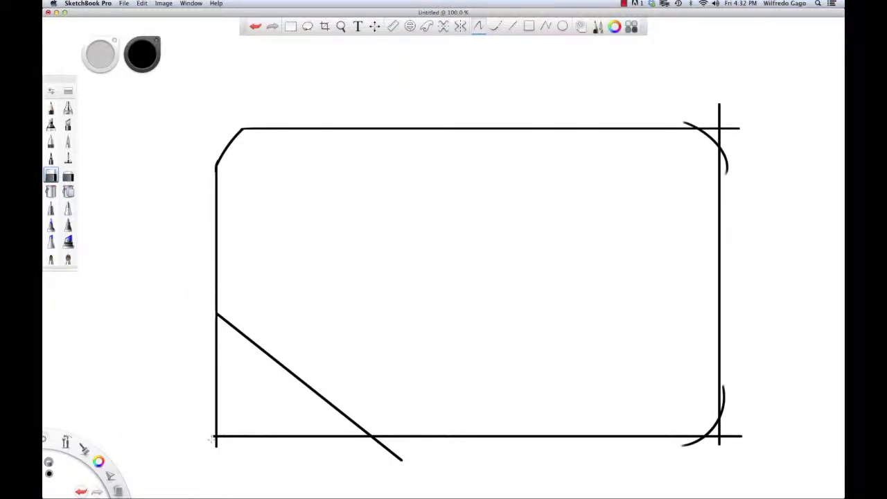
pyautogui.moveTo(215, 322)
pyautogui.mouseDown()
pyautogui.moveTo(225, 342)
pyautogui.moveTo(216, 321)
pyautogui.moveTo(219, 436)
pyautogui.moveTo(344, 437)
pyautogui.mouseUp()
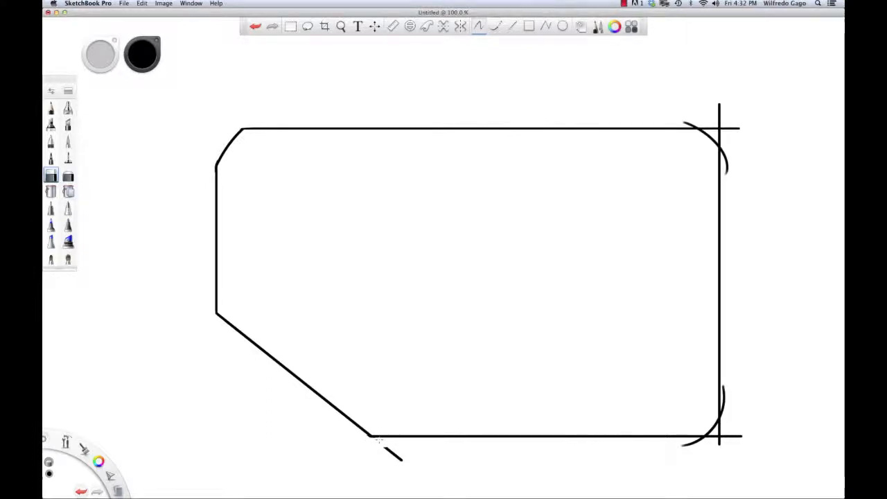
# Step: Erase the excess line and arc ends at the lower-right and upper-right corners to close the outline
pyautogui.moveTo(670, 450)
pyautogui.mouseDown()
pyautogui.moveTo(736, 437)
pyautogui.moveTo(719, 425)
pyautogui.moveTo(703, 445)
pyautogui.mouseUp()
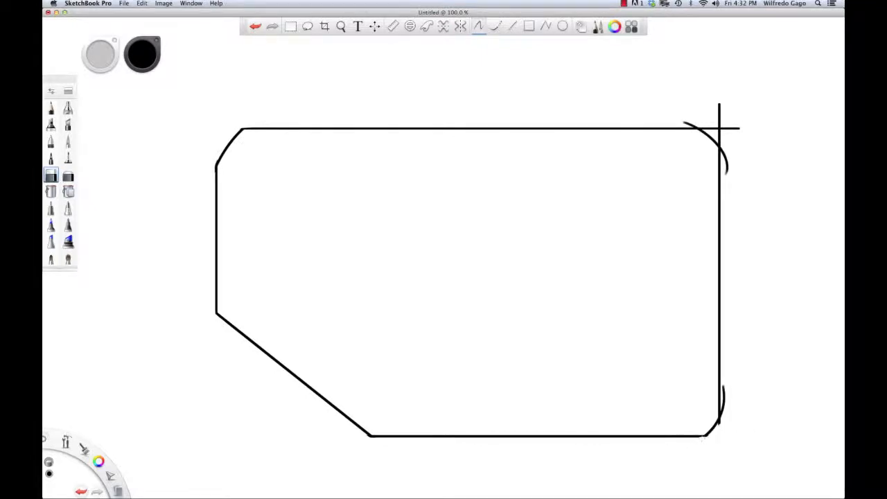
pyautogui.moveTo(718, 390); pyautogui.dragTo(724, 401)
pyautogui.moveTo(686, 133); pyautogui.dragTo(700, 125)
pyautogui.moveTo(728, 124)
pyautogui.mouseDown()
pyautogui.moveTo(741, 127)
pyautogui.moveTo(706, 128)
pyautogui.moveTo(718, 135)
pyautogui.mouseUp()
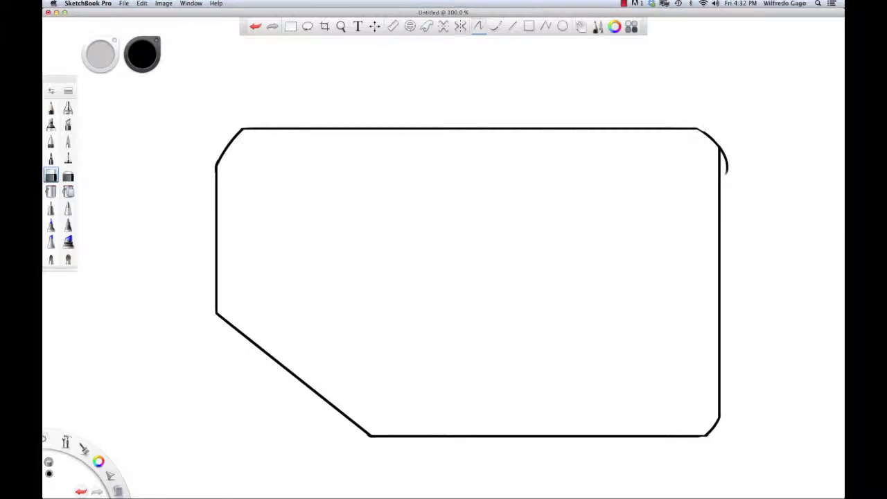
pyautogui.moveTo(726, 150); pyautogui.dragTo(726, 163)
# Step: Select the whole outline with a rectangular selection and duplicate it
pyautogui.click(291, 27)
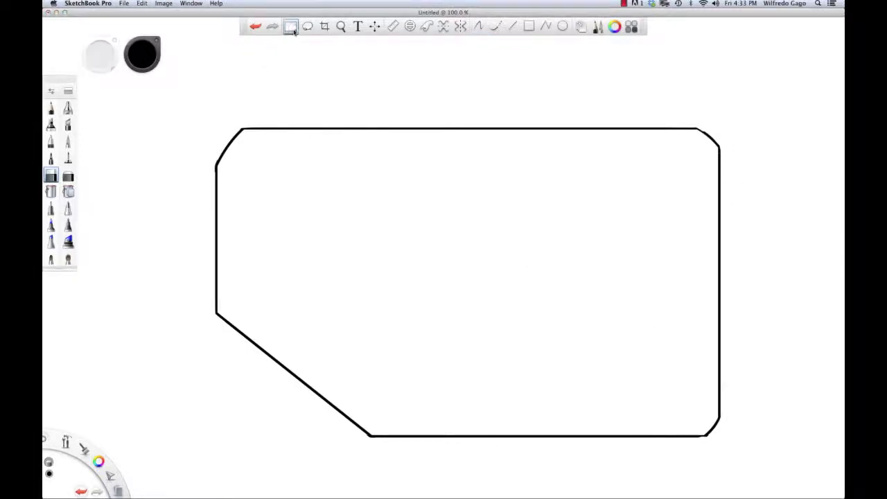
pyautogui.moveTo(192, 105); pyautogui.dragTo(739, 453)
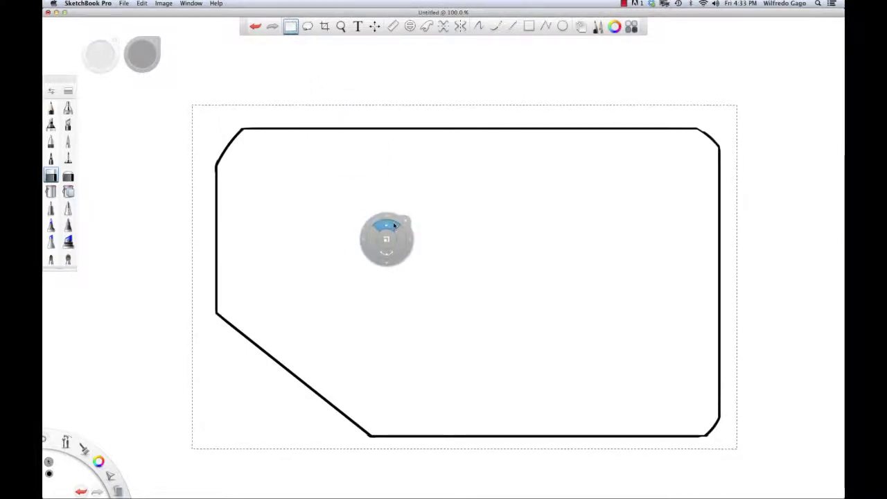
pyautogui.moveTo(420, 215); pyautogui.dragTo(425, 214)
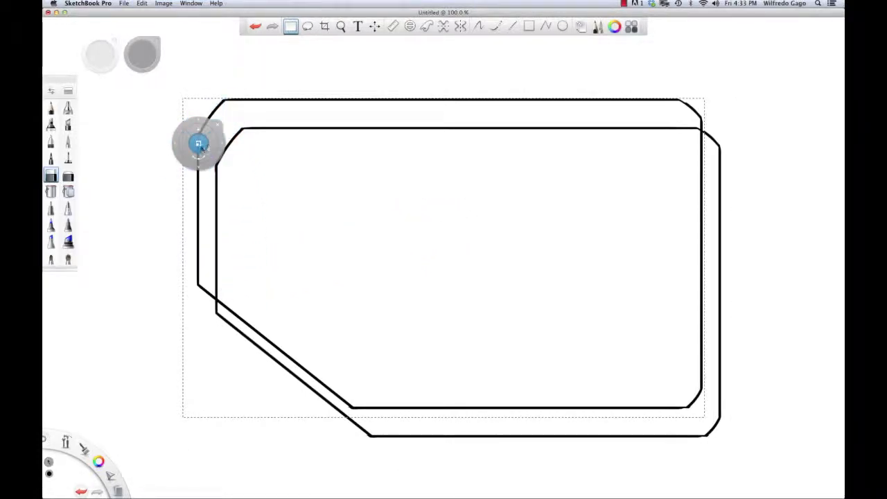
# Step: Scale the duplicated outline down and place it inside the original outline
pyautogui.moveTo(206, 145); pyautogui.dragTo(216, 160)
pyautogui.moveTo(406, 198); pyautogui.dragTo(409, 220)
pyautogui.moveTo(695, 288)
pyautogui.mouseDown()
pyautogui.moveTo(715, 284)
pyautogui.moveTo(679, 297)
pyautogui.moveTo(690, 296)
pyautogui.mouseUp()
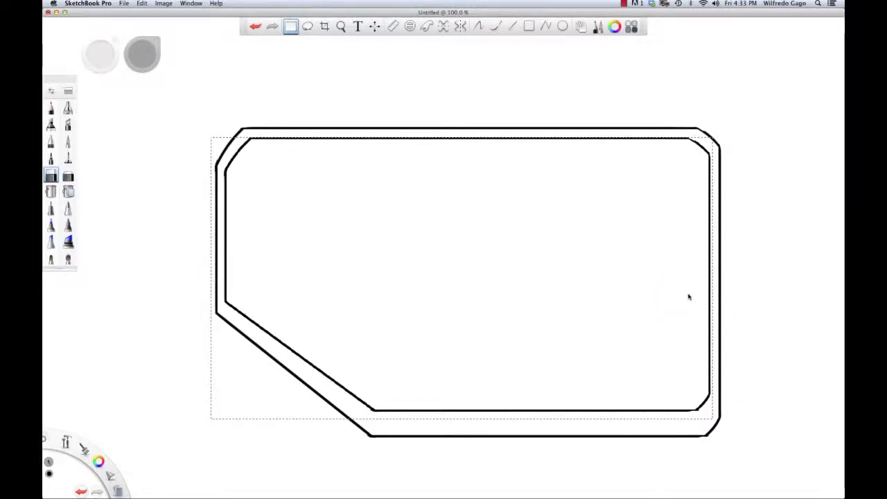
pyautogui.press('space')
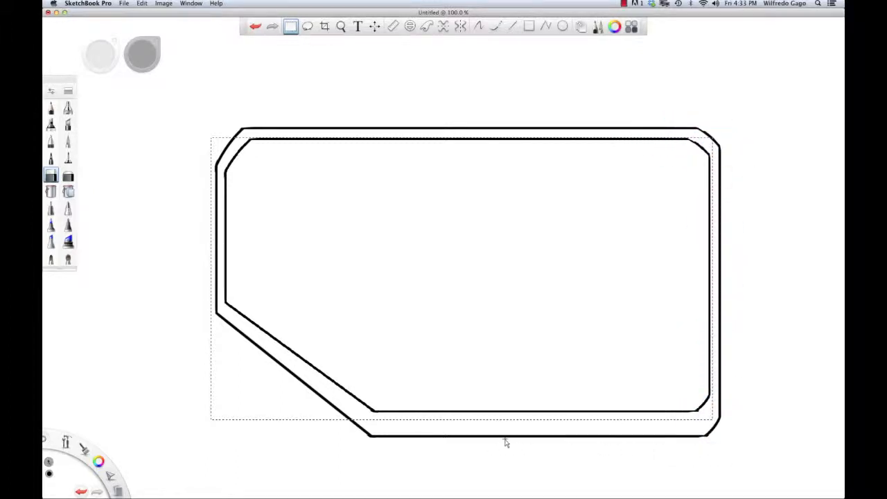
# Step: Stretch the inner outline vertically and reposition it for an even gap all around, and release the selection
pyautogui.press('space')
pyautogui.moveTo(503, 414); pyautogui.dragTo(508, 378)
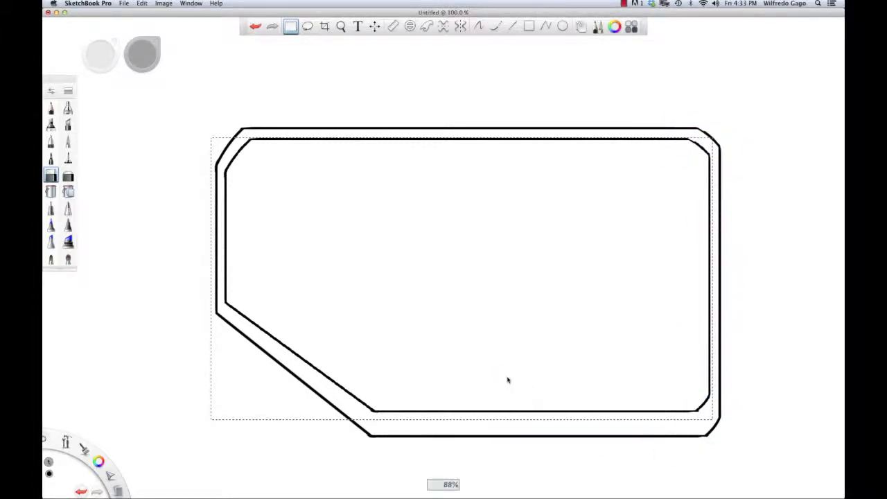
pyautogui.press('space')
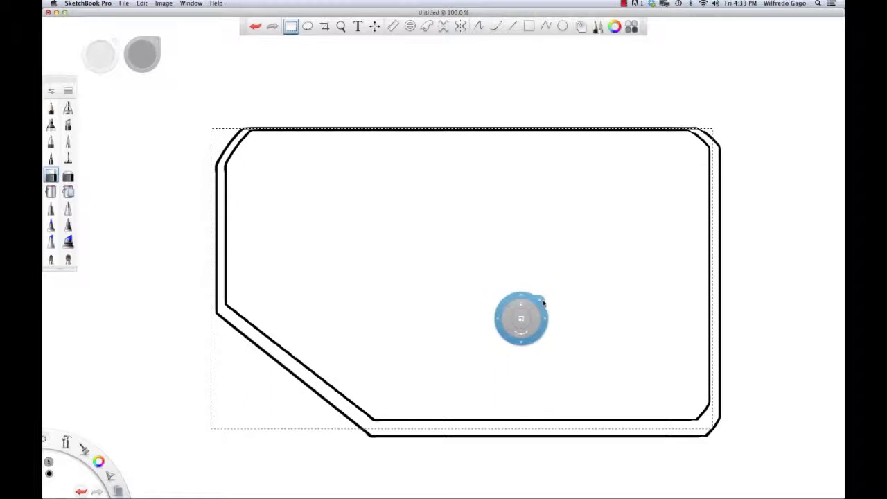
pyautogui.moveTo(555, 315); pyautogui.dragTo(560, 318)
pyautogui.press('space')
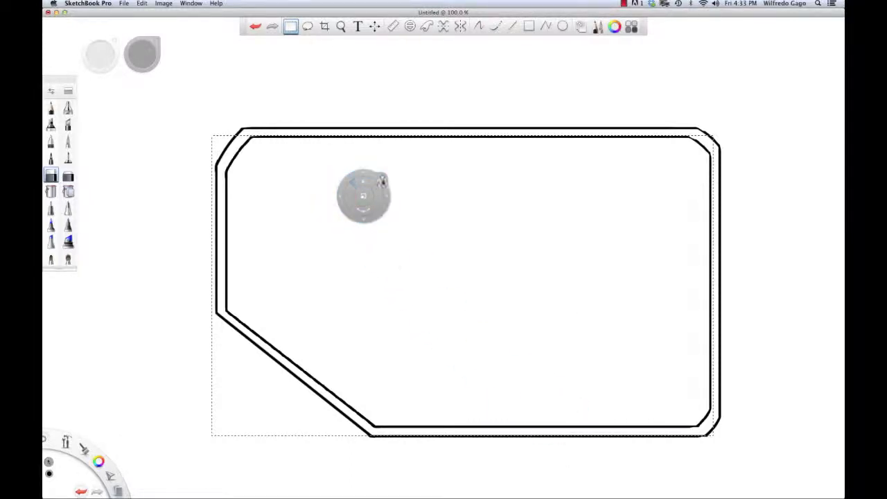
pyautogui.click(370, 210)
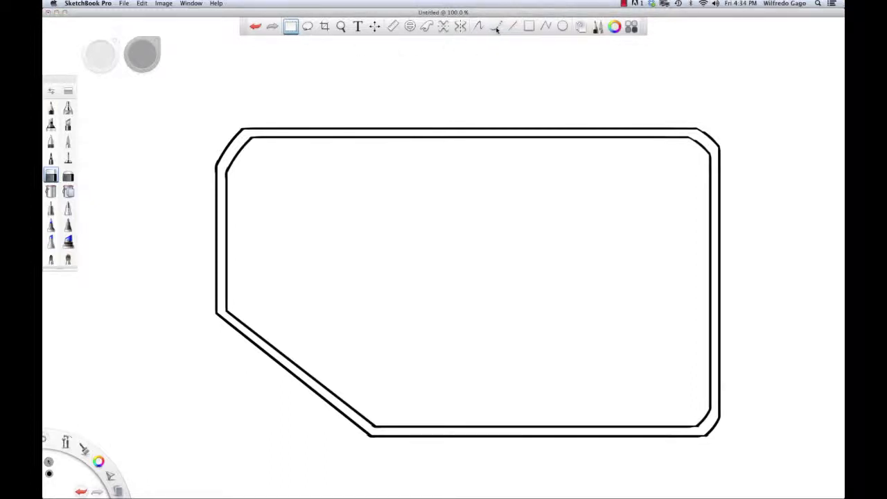
# Step: Draw a closed, curved pear-like shape in the left part of the inner outline with the steady stroke tool
pyautogui.click(497, 27)
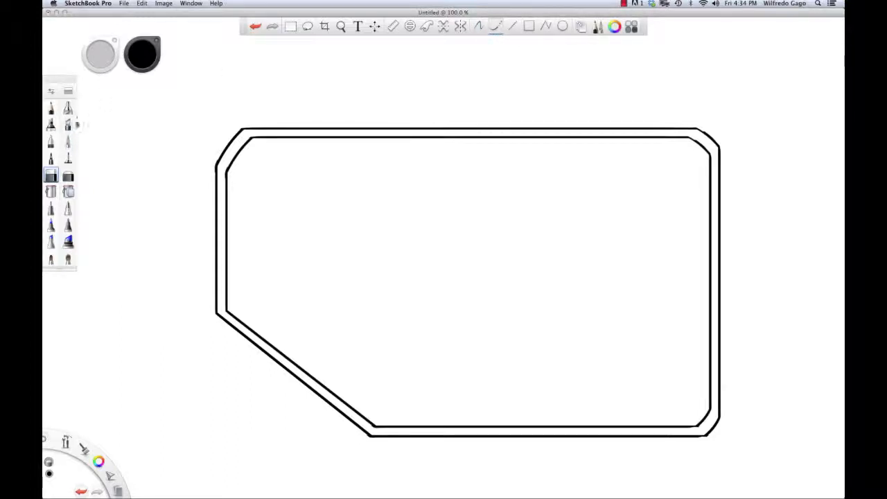
pyautogui.click(68, 158)
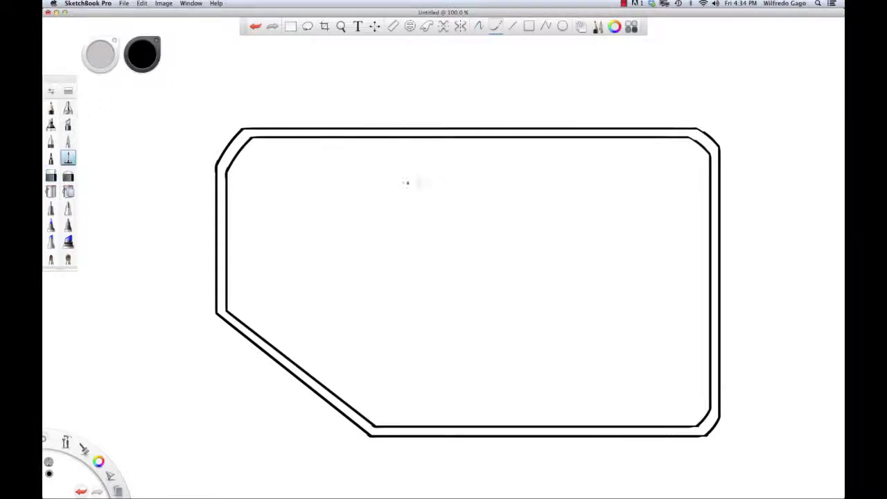
pyautogui.moveTo(337, 175)
pyautogui.mouseDown()
pyautogui.moveTo(296, 186)
pyautogui.moveTo(292, 212)
pyautogui.moveTo(316, 254)
pyautogui.moveTo(293, 293)
pyautogui.moveTo(348, 327)
pyautogui.moveTo(394, 305)
pyautogui.mouseUp()
pyautogui.moveTo(413, 268); pyautogui.dragTo(366, 209)
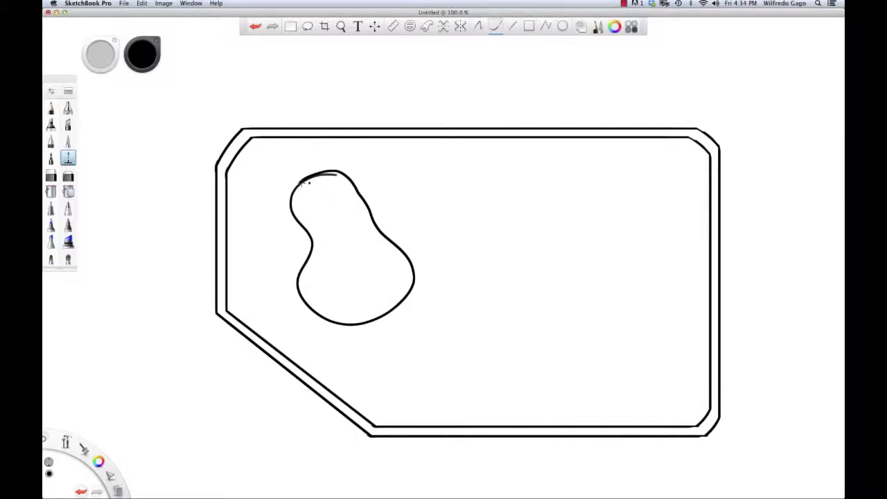
# Step: Erase the overlapping stray stroke at the top of the pear-like shape and lasso-select the whole shape
pyautogui.click(51, 176)
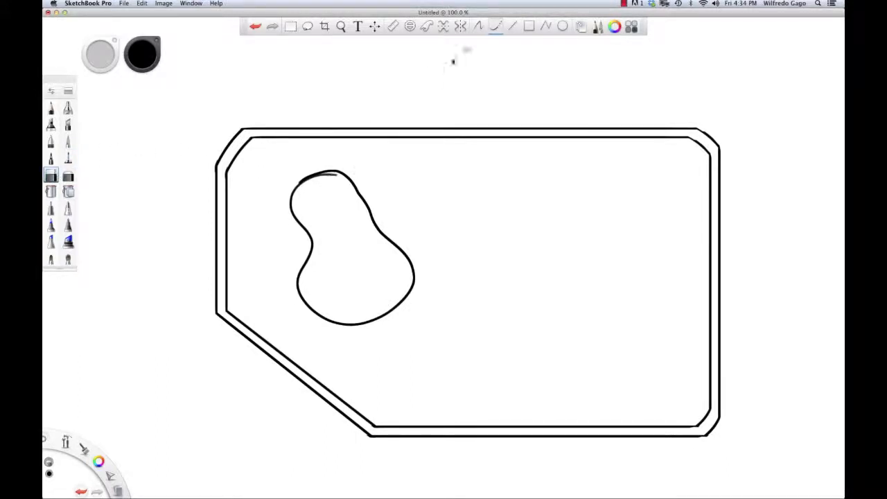
pyautogui.click(478, 28)
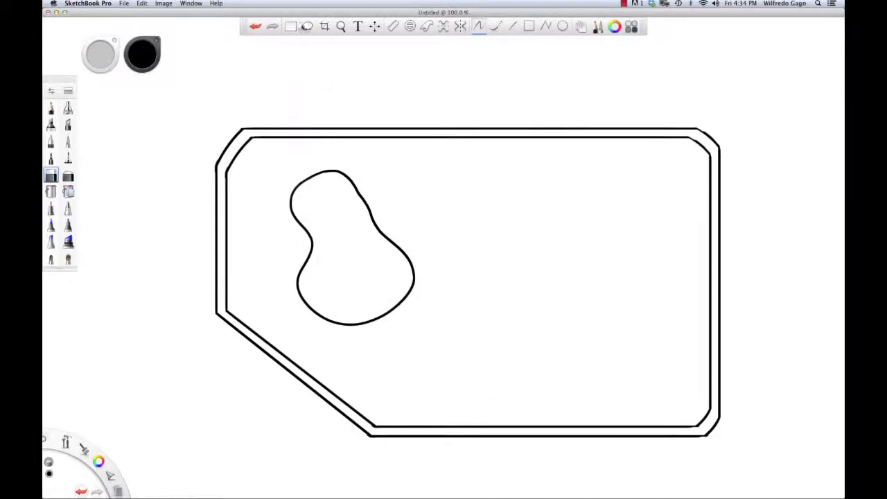
pyautogui.click(307, 26)
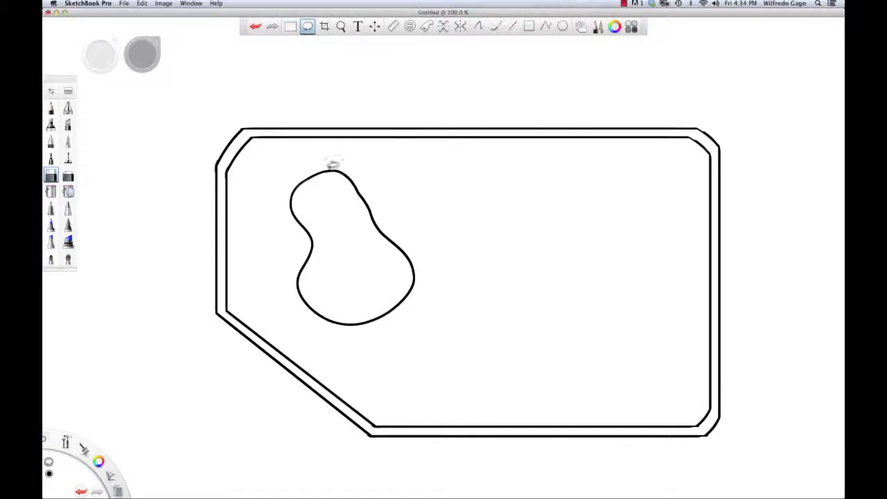
pyautogui.moveTo(330, 163)
pyautogui.mouseDown()
pyautogui.moveTo(292, 175)
pyautogui.moveTo(283, 195)
pyautogui.moveTo(297, 240)
pyautogui.moveTo(290, 284)
pyautogui.moveTo(302, 310)
pyautogui.moveTo(339, 332)
pyautogui.moveTo(397, 320)
pyautogui.moveTo(427, 286)
pyautogui.moveTo(426, 258)
pyautogui.moveTo(399, 238)
pyautogui.moveTo(383, 201)
pyautogui.moveTo(330, 165)
pyautogui.mouseUp()
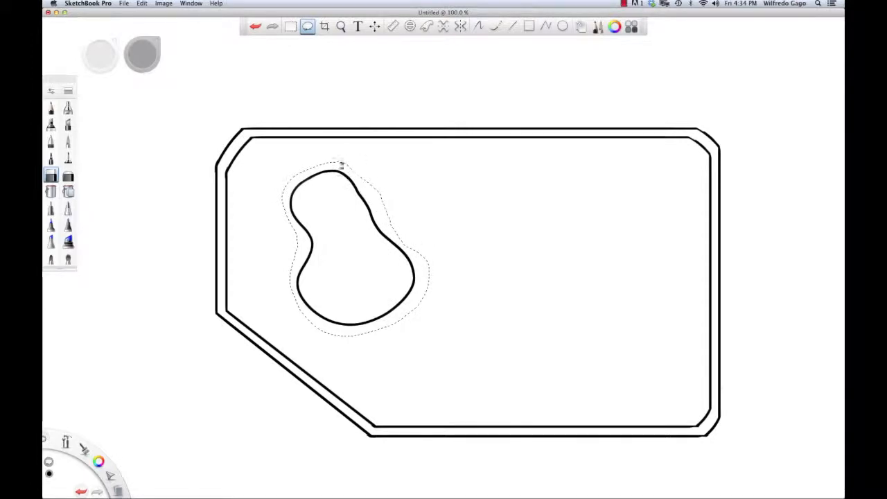
# Step: Shrink the selected pear-like shape slightly, paste a copy fitted around it as a larger outer outline, and release the selection
pyautogui.moveTo(330, 196)
pyautogui.mouseDown()
pyautogui.moveTo(368, 236)
pyautogui.moveTo(352, 224)
pyautogui.moveTo(357, 230)
pyautogui.mouseUp()
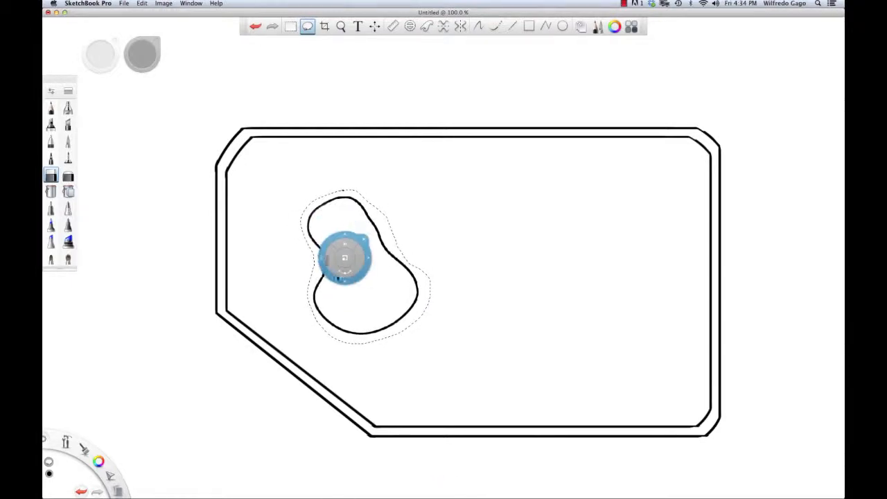
pyautogui.press('super+c')
pyautogui.press('super+v')
pyautogui.moveTo(475, 239)
pyautogui.mouseDown()
pyautogui.moveTo(439, 235)
pyautogui.moveTo(437, 254)
pyautogui.moveTo(367, 240)
pyautogui.moveTo(399, 262)
pyautogui.moveTo(387, 262)
pyautogui.moveTo(411, 261)
pyautogui.moveTo(402, 287)
pyautogui.moveTo(407, 278)
pyautogui.moveTo(424, 305)
pyautogui.moveTo(416, 300)
pyautogui.moveTo(409, 287)
pyautogui.moveTo(446, 322)
pyautogui.moveTo(441, 336)
pyautogui.moveTo(427, 311)
pyautogui.moveTo(438, 305)
pyautogui.moveTo(429, 309)
pyautogui.moveTo(431, 257)
pyautogui.mouseUp()
pyautogui.press('super+z')
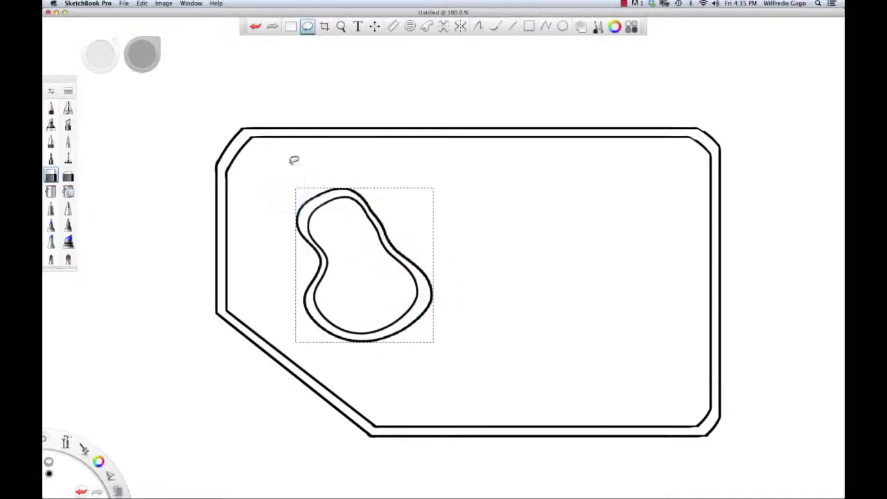
pyautogui.moveTo(411, 208)
pyautogui.click(445, 182)
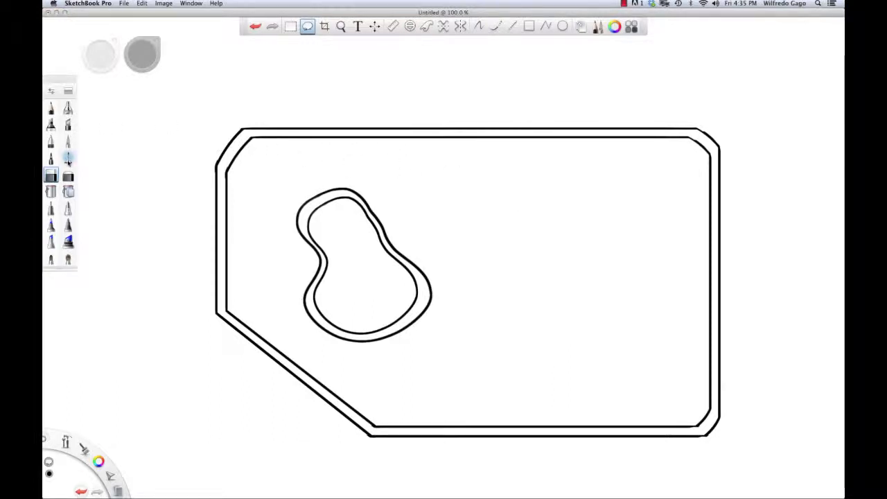
# Step: Draw two parallel horizontal lines from the inner outline's left edge and two parallel slanted lines from its top edge, all ending at the pear-like shape
pyautogui.click(68, 158)
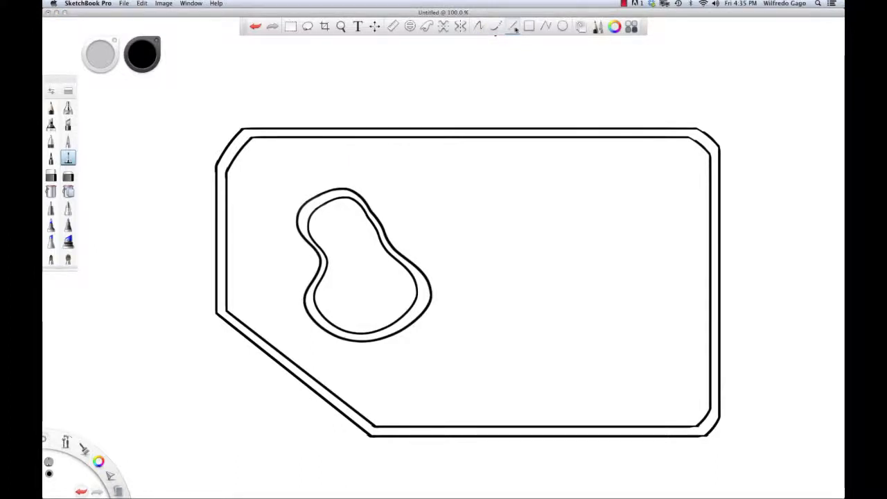
pyautogui.click(514, 27)
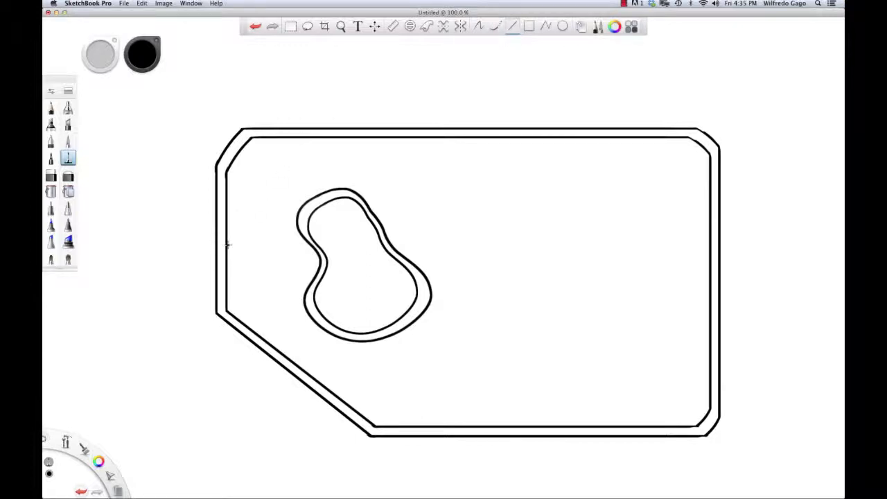
pyautogui.moveTo(227, 245); pyautogui.dragTo(310, 245)
pyautogui.moveTo(227, 235); pyautogui.dragTo(302, 236)
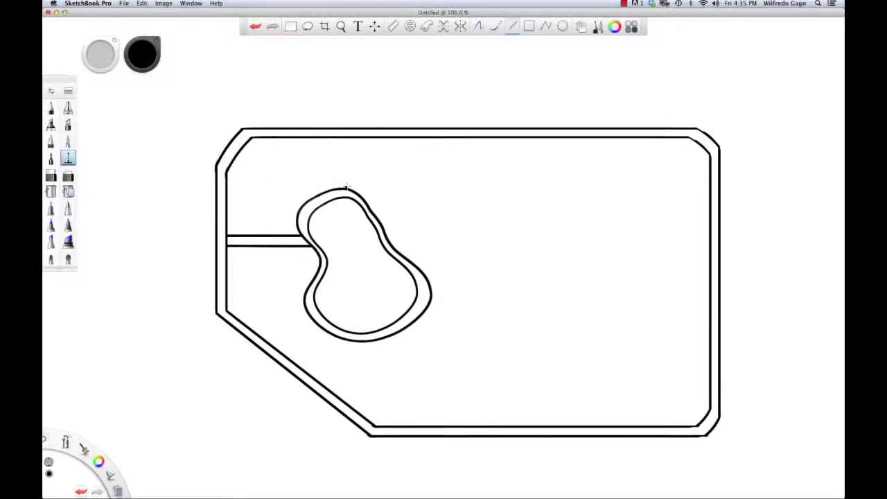
pyautogui.moveTo(353, 137); pyautogui.dragTo(353, 138)
pyautogui.moveTo(365, 138); pyautogui.dragTo(355, 190)
# Step: Draw two parallel, slightly sloping lines from the right side of the pear-like shape toward the middle of the plan
pyautogui.moveTo(506, 239); pyautogui.dragTo(506, 238)
pyautogui.press('super+z')
pyautogui.moveTo(392, 243); pyautogui.dragTo(511, 261)
pyautogui.press('super+z')
pyautogui.moveTo(400, 254); pyautogui.dragTo(502, 260)
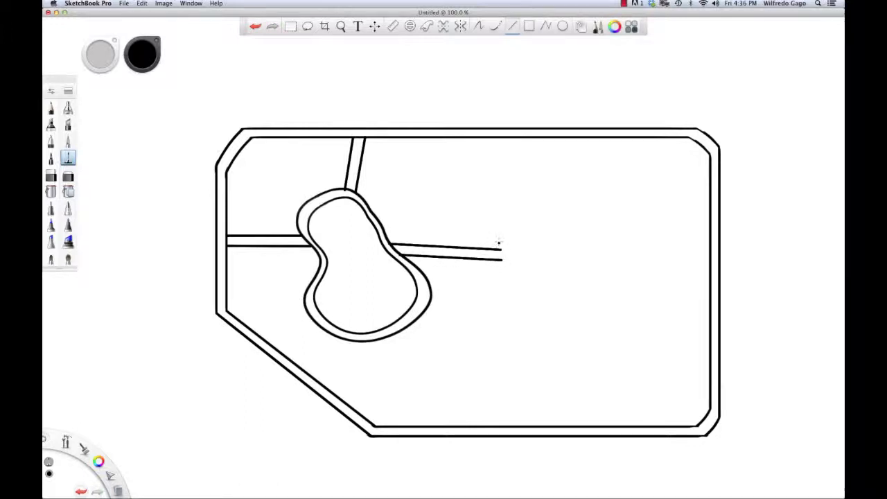
# Step: Extend vertical lines from the sloping pair's ends, one up to the top edge and one short downward, then a diagonal to the lower-left chamfer
pyautogui.moveTo(500, 220); pyautogui.dragTo(501, 138)
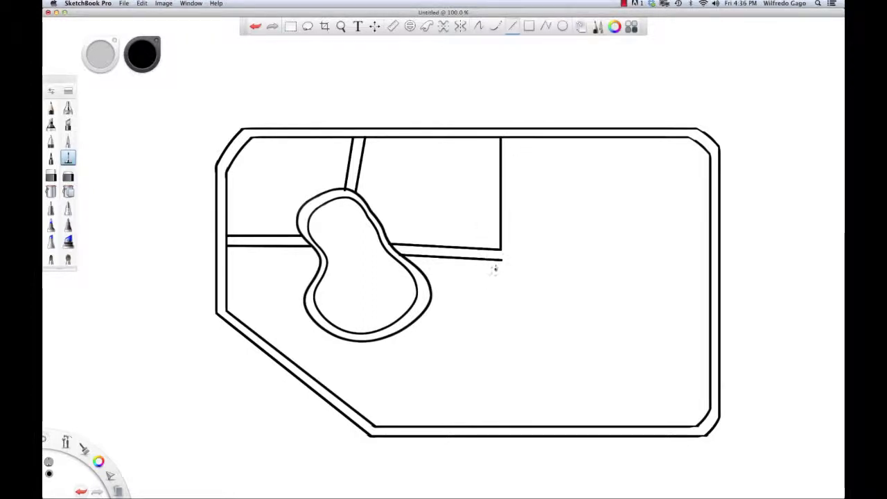
pyautogui.moveTo(501, 279); pyautogui.dragTo(496, 316)
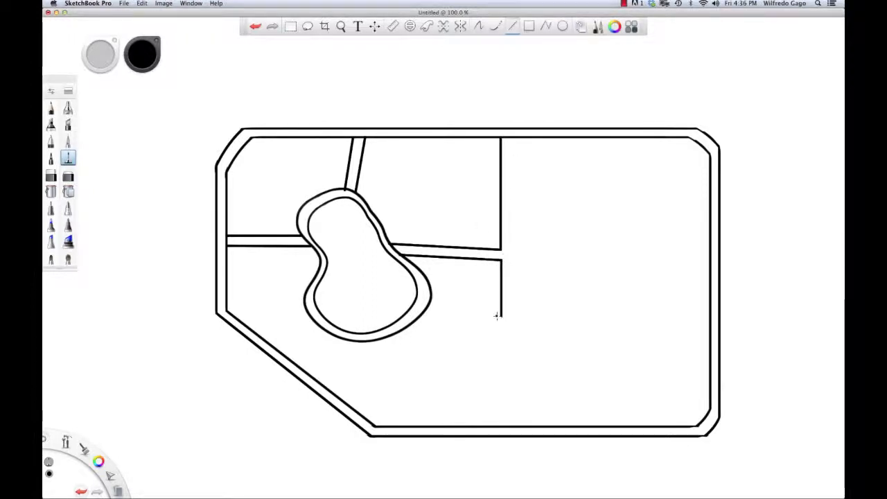
pyautogui.moveTo(499, 317); pyautogui.dragTo(360, 411)
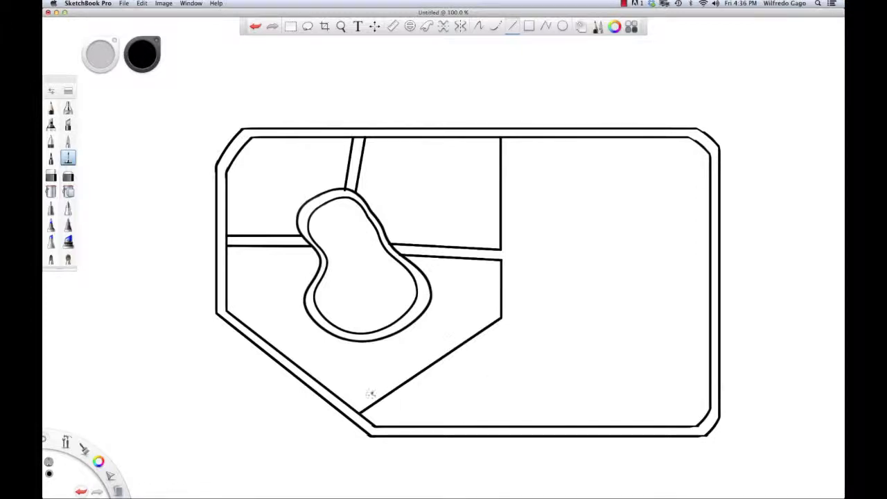
# Step: Draw two short parallel diagonal lines from the chamfered lower-left edge to the bottom of the pear-like shape
pyautogui.moveTo(330, 333)
pyautogui.mouseDown()
pyautogui.moveTo(293, 357)
pyautogui.moveTo(295, 365)
pyautogui.mouseUp()
pyautogui.press('super+z')
pyautogui.moveTo(294, 361); pyautogui.dragTo(331, 337)
pyautogui.click(302, 367)
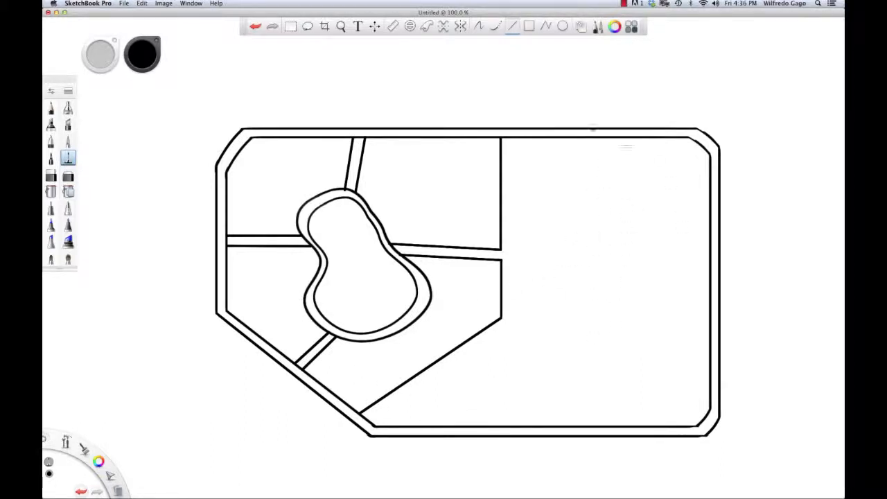
# Step: Draw a tall rectangle hanging from the inner top edge, just right of the long vertical line
pyautogui.click(529, 26)
pyautogui.moveTo(514, 138); pyautogui.dragTo(609, 315)
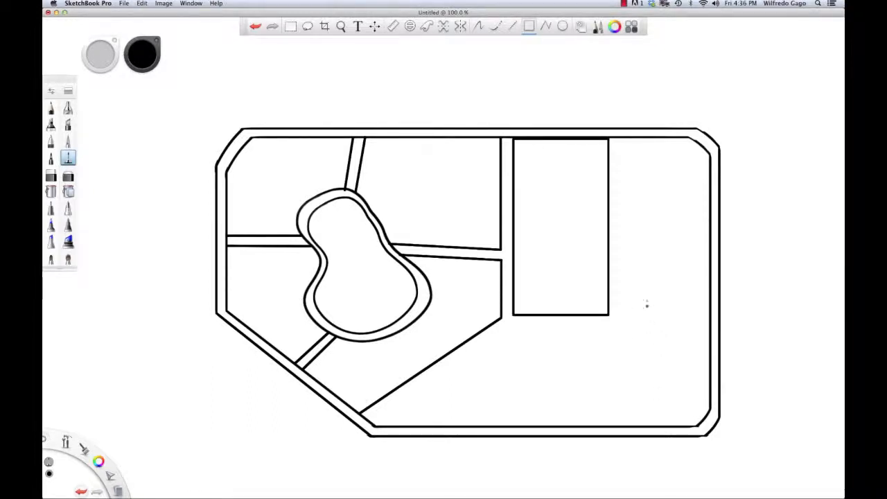
pyautogui.press('super+z')
pyautogui.moveTo(526, 220); pyautogui.dragTo(618, 316)
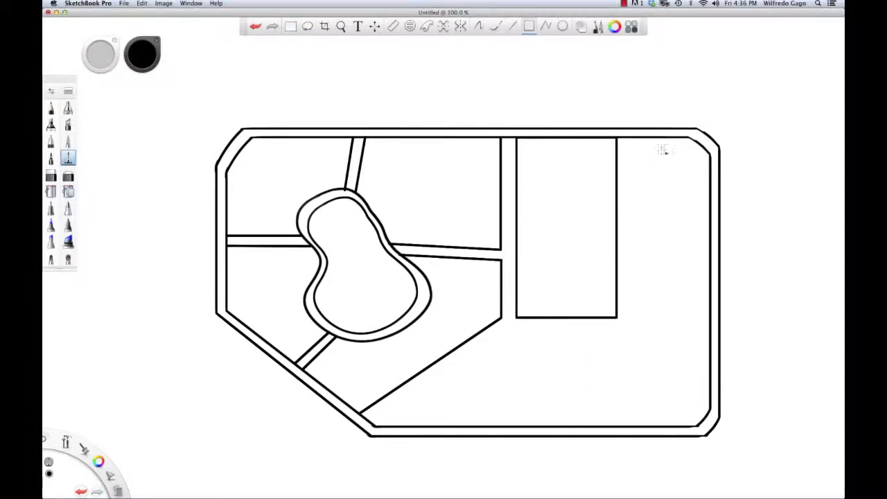
pyautogui.moveTo(637, 184); pyautogui.dragTo(698, 273)
pyautogui.press('super+z')
# Step: Enclose the area right of the rectangle with a parallel vertical line and a horizontal line level with the rectangle's bottom edge
pyautogui.click(513, 26)
pyautogui.moveTo(607, 294); pyautogui.dragTo(626, 290)
pyautogui.press('super+z')
pyautogui.moveTo(628, 137); pyautogui.dragTo(628, 222)
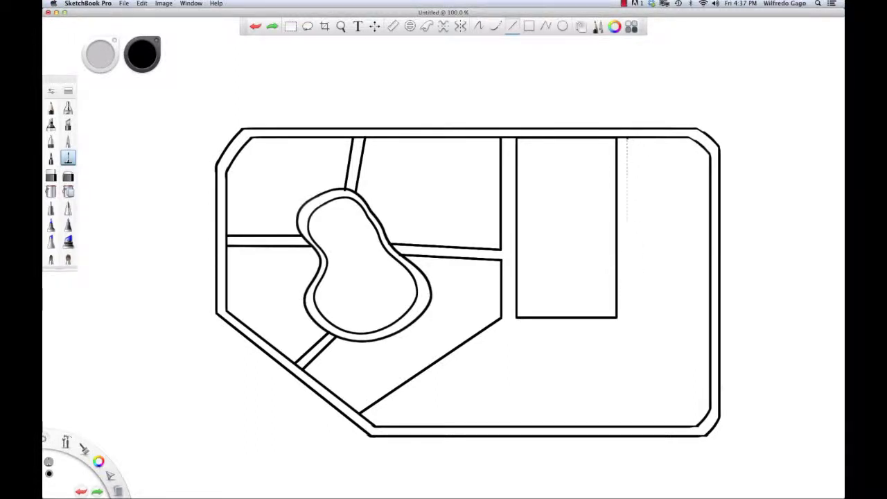
pyautogui.moveTo(614, 262); pyautogui.dragTo(626, 264)
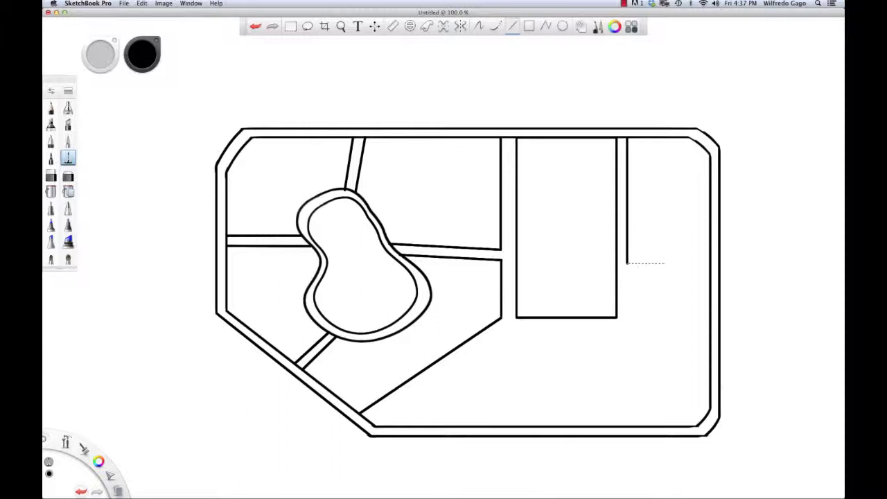
pyautogui.moveTo(707, 263); pyautogui.dragTo(708, 263)
pyautogui.press('super+z')
pyautogui.press('super+z')
pyautogui.moveTo(627, 140); pyautogui.dragTo(629, 318)
# Step: Draw a horizontal line below the two right-hand rooms from the right edge, and continue it diagonally to the inner outline's lower-left corner
pyautogui.moveTo(708, 318); pyautogui.dragTo(524, 330)
pyautogui.press('super+z')
pyautogui.moveTo(706, 332); pyautogui.dragTo(514, 331)
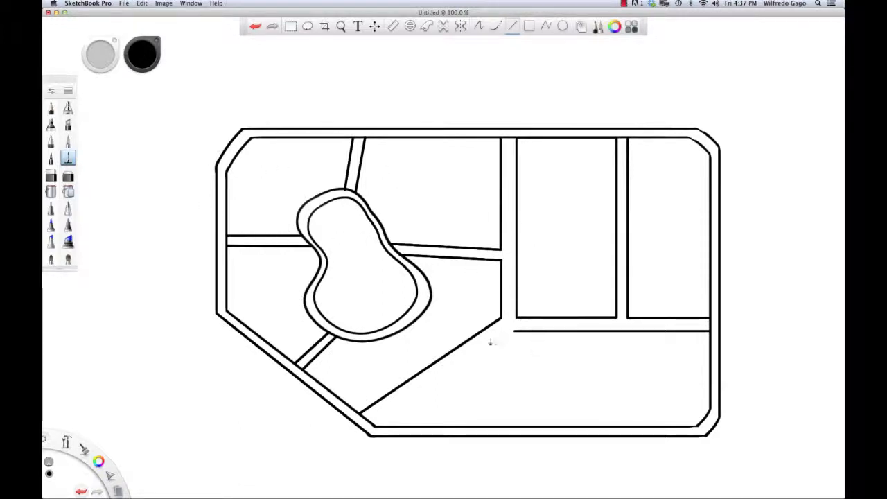
pyautogui.moveTo(514, 331); pyautogui.dragTo(388, 416)
pyautogui.press('super+z')
pyautogui.moveTo(513, 332); pyautogui.dragTo(378, 418)
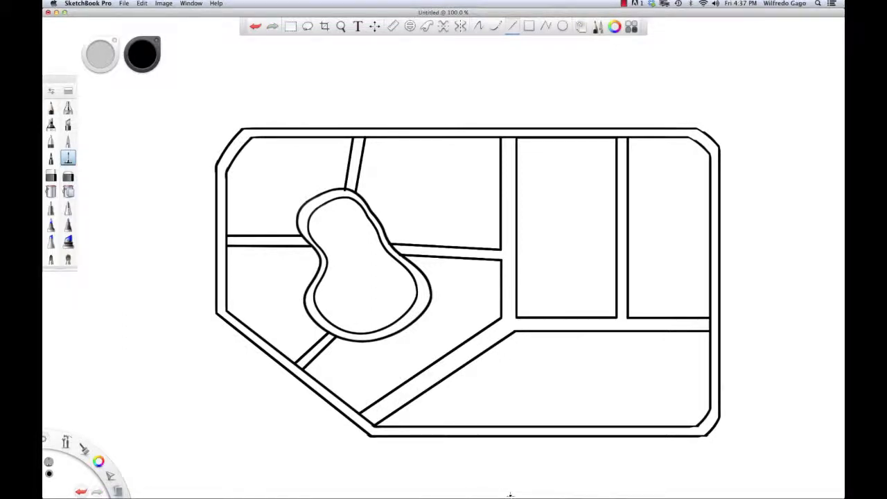
pyautogui.moveTo(390, 415); pyautogui.dragTo(694, 418)
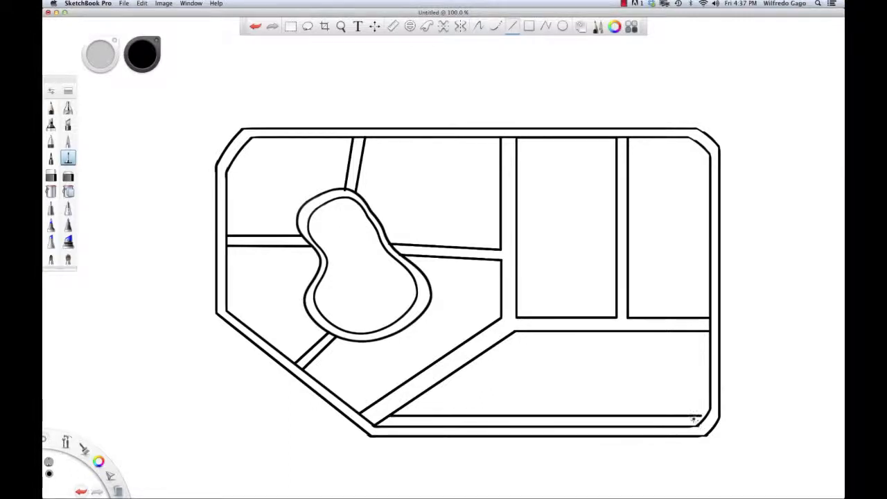
pyautogui.press('super+z')
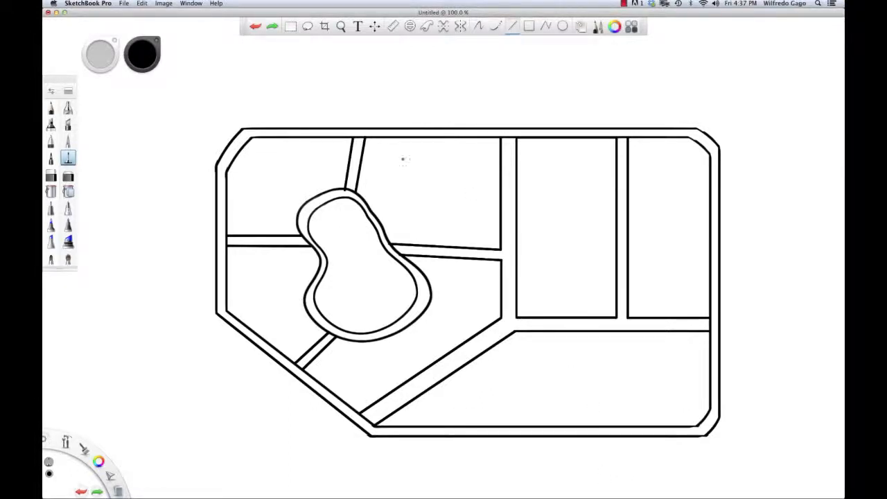
# Step: Erase the line segments crossing the wall junctions so that all double-line walls connect into one continuous band
pyautogui.click(50, 176)
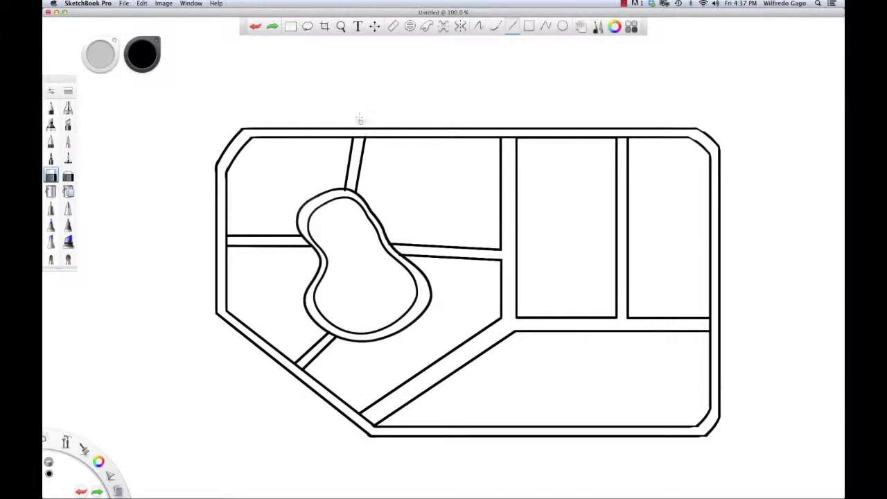
pyautogui.click(478, 26)
pyautogui.click(356, 138)
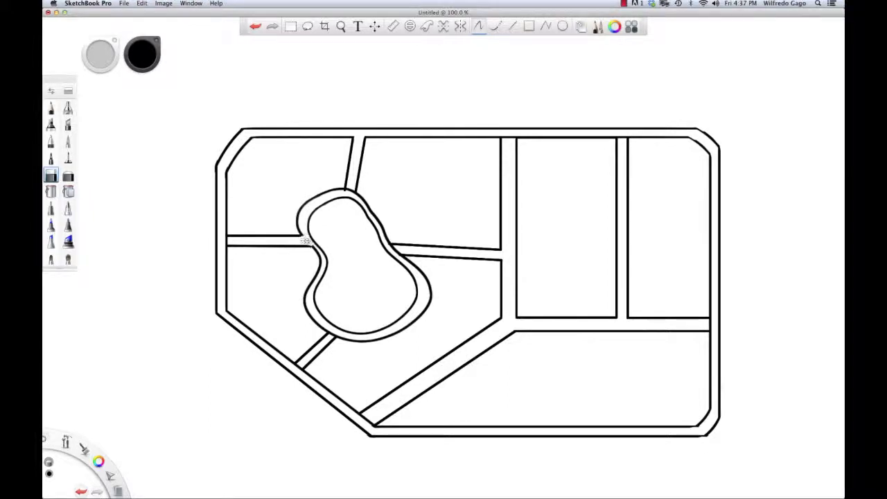
pyautogui.press('super+z')
pyautogui.press(']')
pyautogui.click(310, 243)
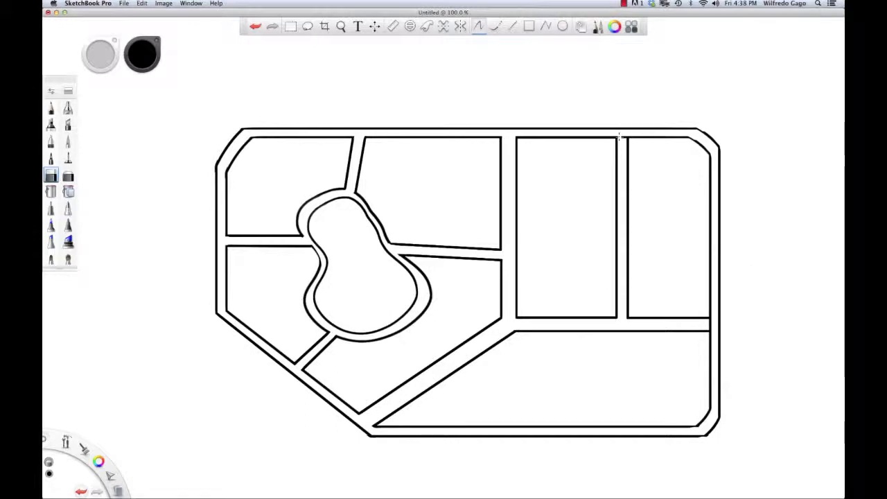
pyautogui.press('super+z')
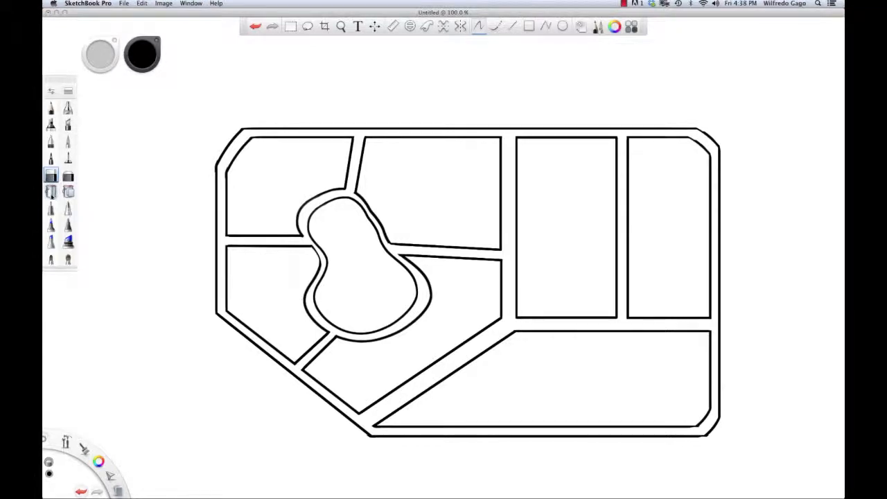
# Step: Fill the connected wall band with Gray 20% using the flood fill
pyautogui.click(51, 192)
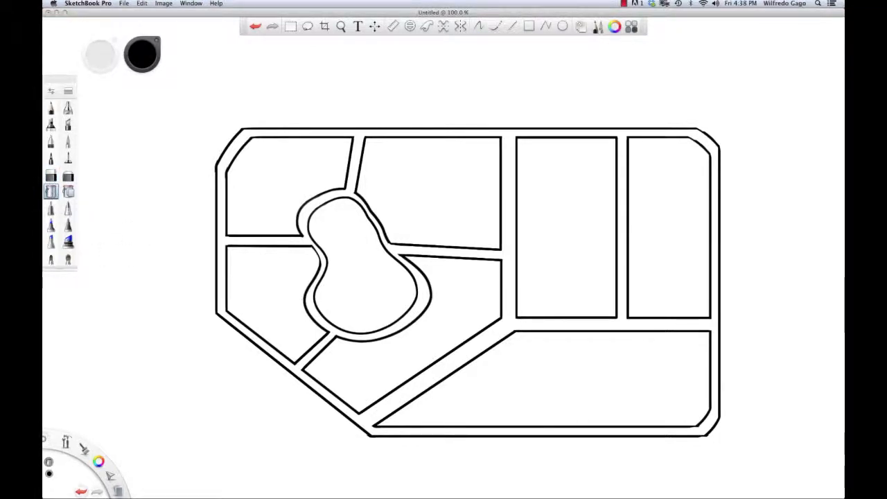
pyautogui.click(99, 462)
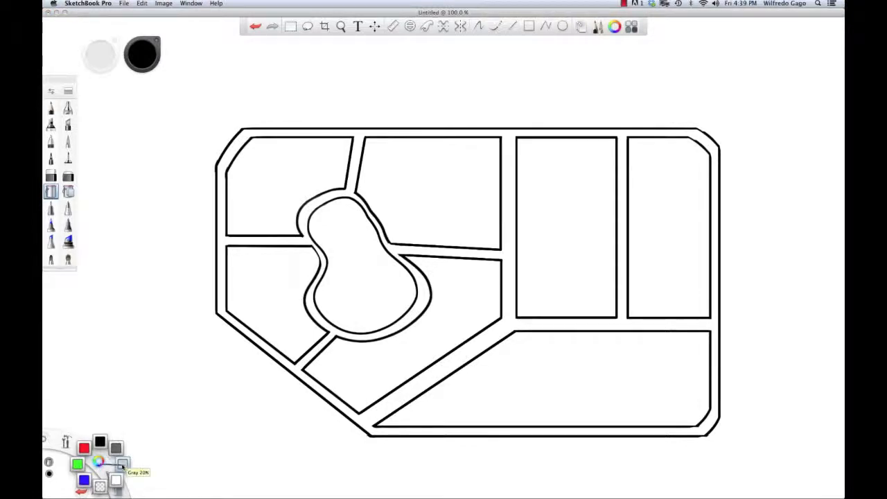
pyautogui.click(122, 463)
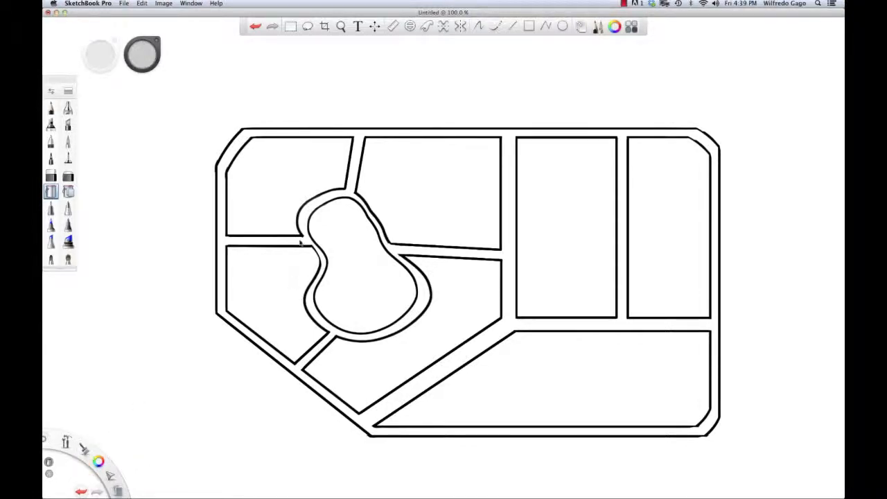
pyautogui.click(232, 240)
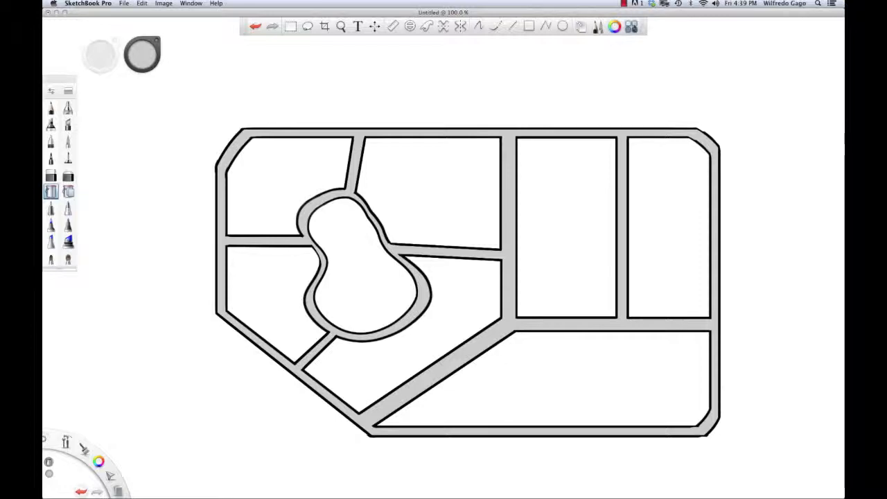
# Step: Open the colour editor, place it at the plan's right edge and show its HSB sliders
pyautogui.click(615, 26)
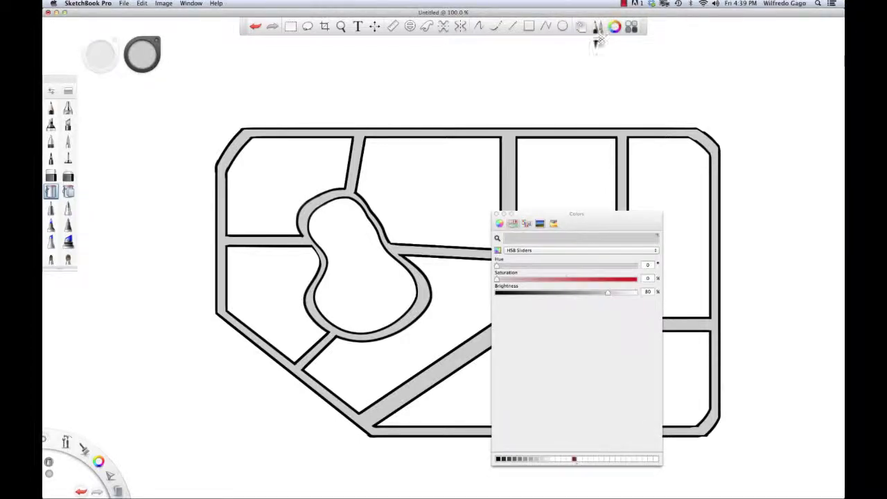
pyautogui.moveTo(597, 223); pyautogui.dragTo(752, 192)
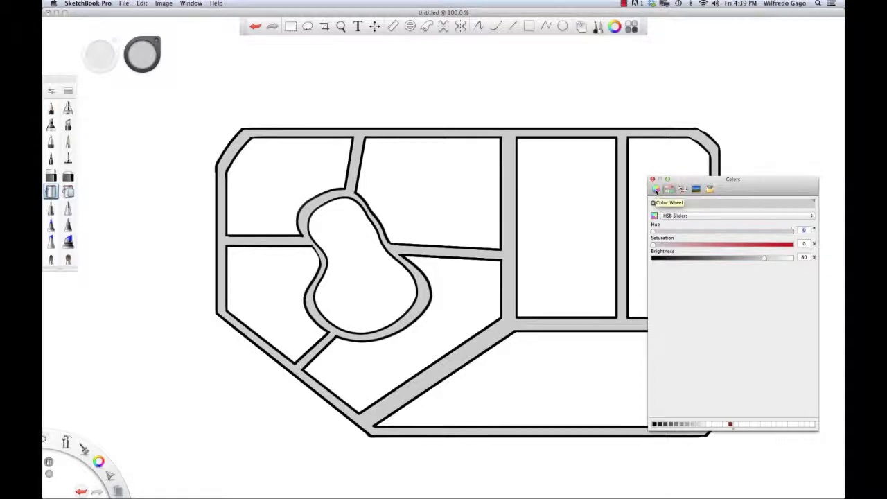
pyautogui.click(656, 190)
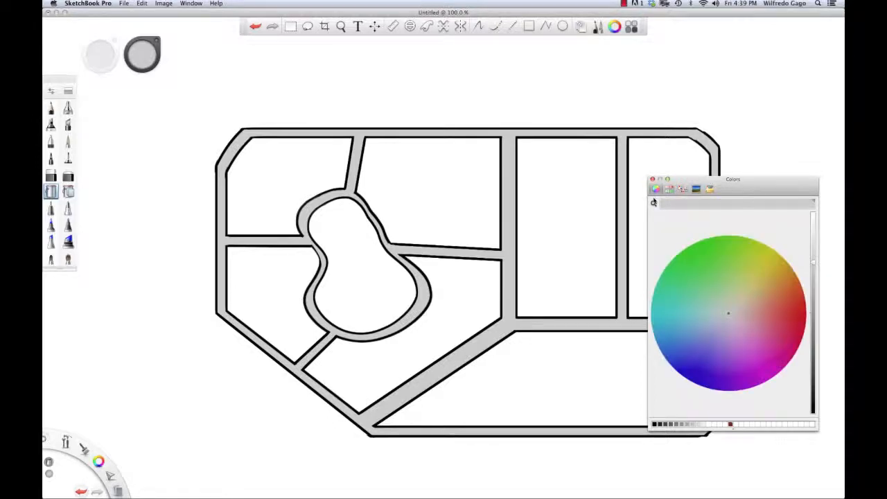
pyautogui.click(709, 189)
pyautogui.click(670, 189)
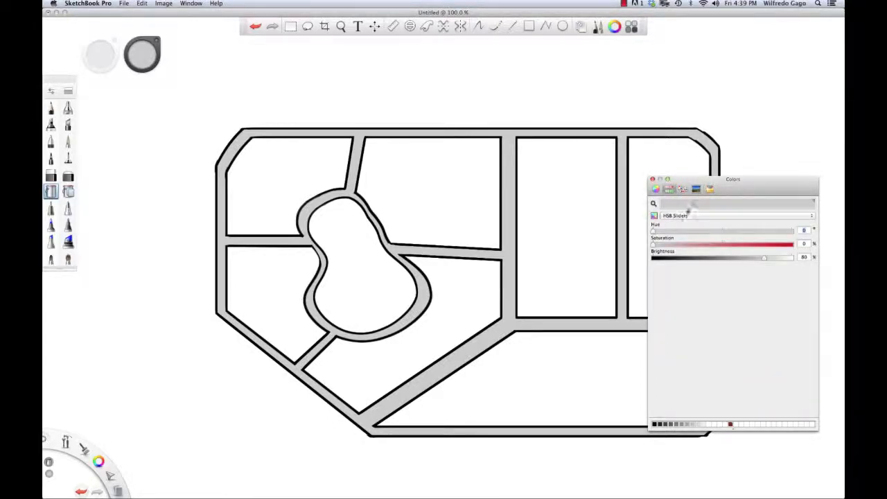
pyautogui.click(682, 216)
pyautogui.click(682, 217)
pyautogui.click(682, 214)
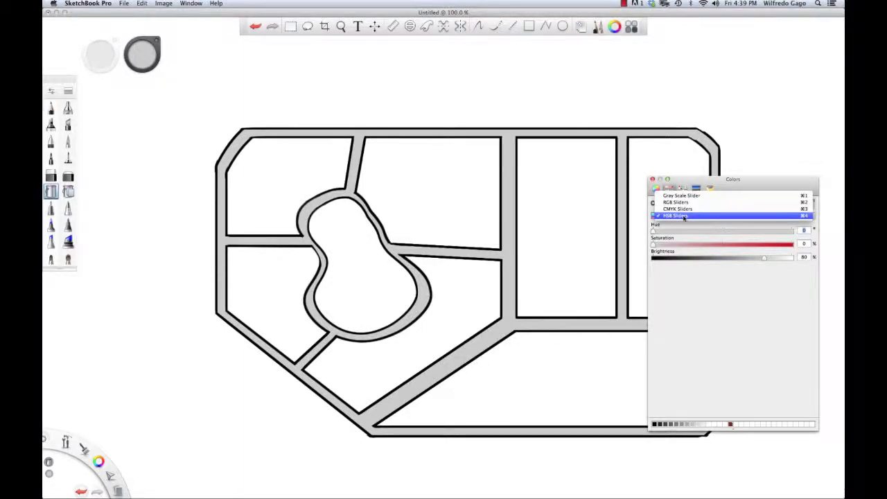
pyautogui.click(679, 217)
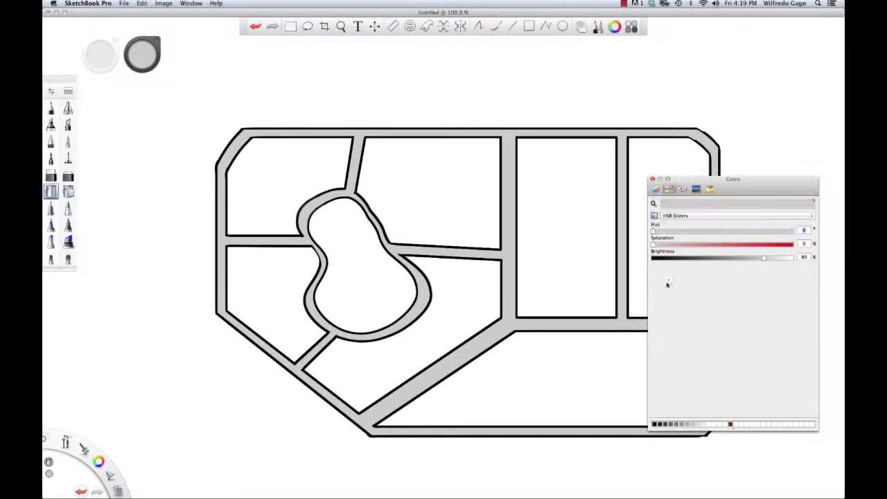
# Step: Mix a soft green with hue 127°, saturation 37% and brightness 79%
pyautogui.moveTo(696, 246); pyautogui.dragTo(732, 248)
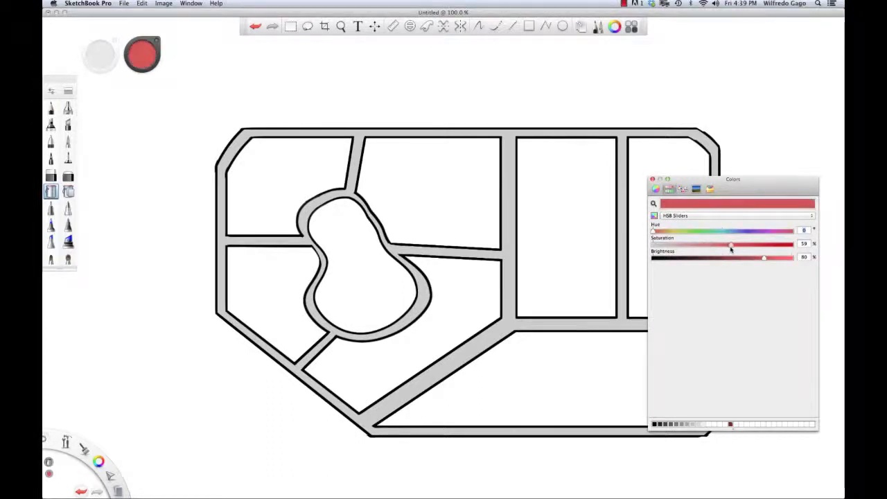
pyautogui.moveTo(655, 231); pyautogui.dragTo(706, 235)
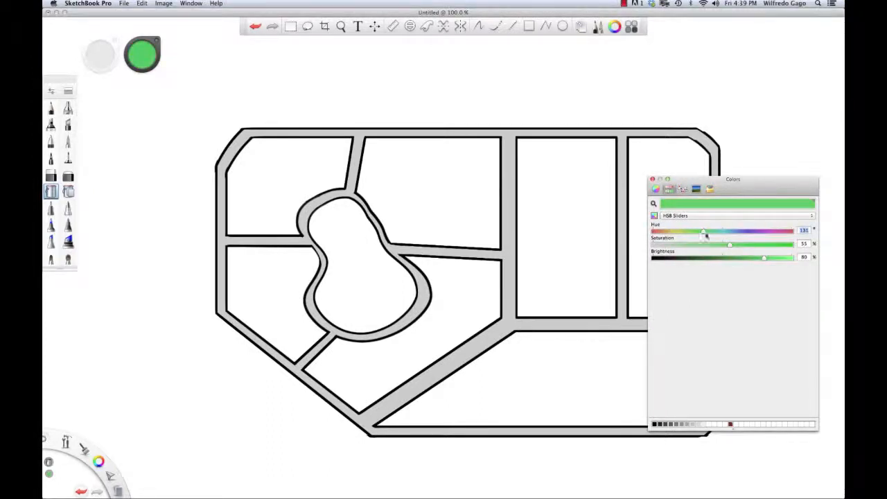
pyautogui.moveTo(763, 258)
pyautogui.mouseDown()
pyautogui.moveTo(741, 259)
pyautogui.moveTo(761, 259)
pyautogui.mouseUp()
pyautogui.moveTo(703, 231)
pyautogui.mouseDown()
pyautogui.moveTo(705, 246)
pyautogui.moveTo(703, 233)
pyautogui.mouseUp()
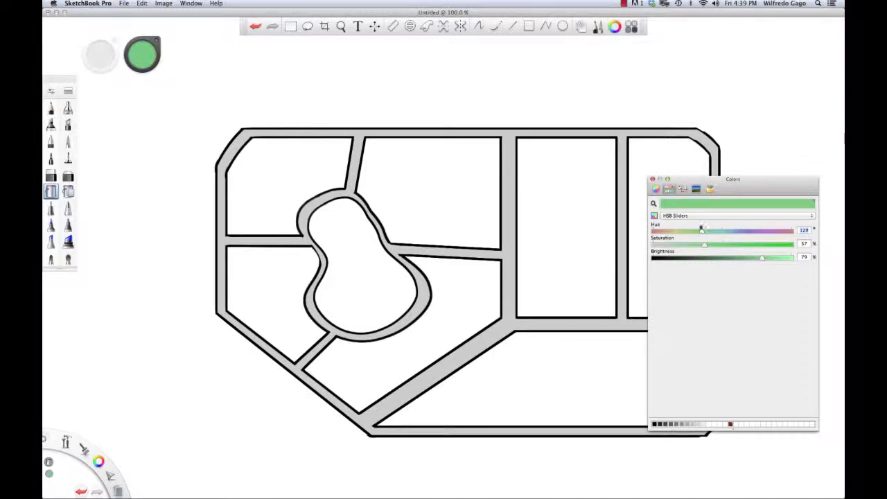
# Step: Flood-fill all seven areas between the gray bands with the soft green, leaving the central curved shape empty
pyautogui.click(312, 153)
pyautogui.click(452, 190)
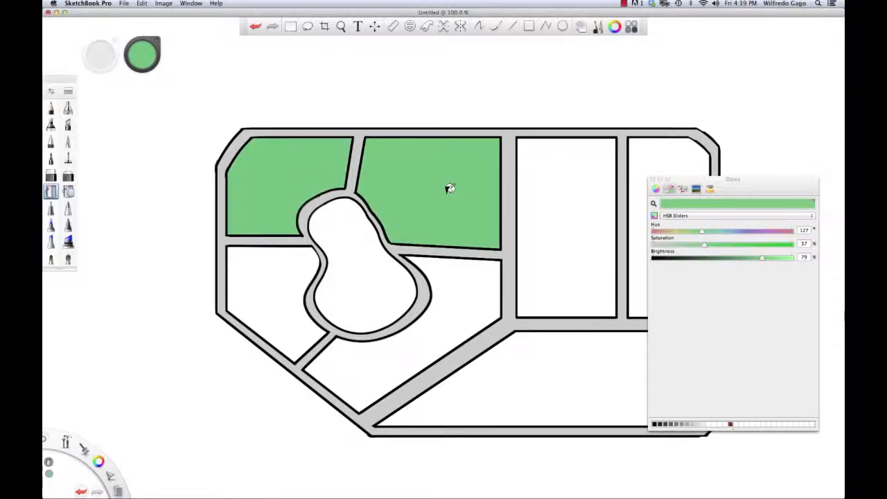
pyautogui.click(289, 288)
pyautogui.click(373, 363)
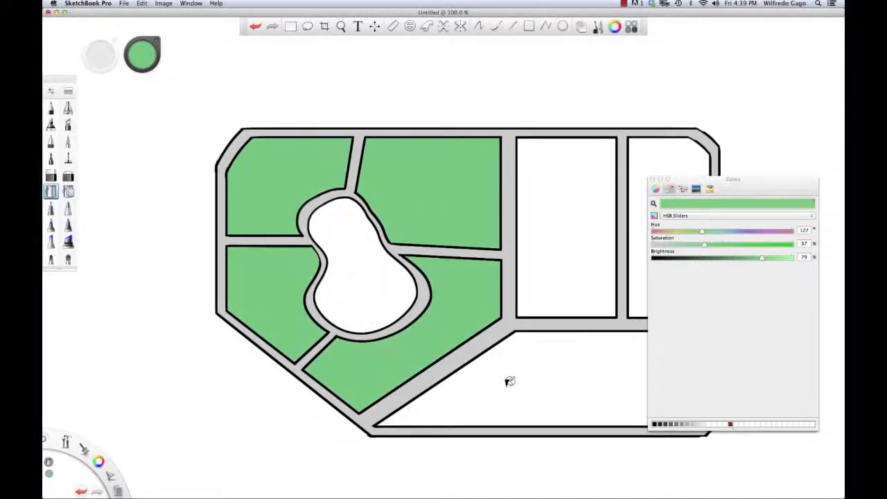
pyautogui.click(527, 340)
pyautogui.click(563, 257)
pyautogui.click(666, 161)
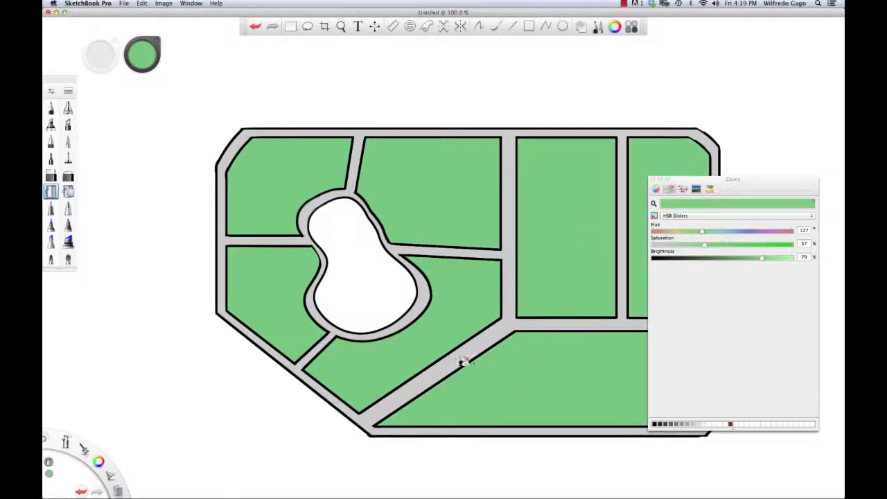
# Step: Mix a blue with hue 210°, saturation 66% and brightness 79%, and fill the central curved shape with it
pyautogui.moveTo(761, 189); pyautogui.dragTo(780, 278)
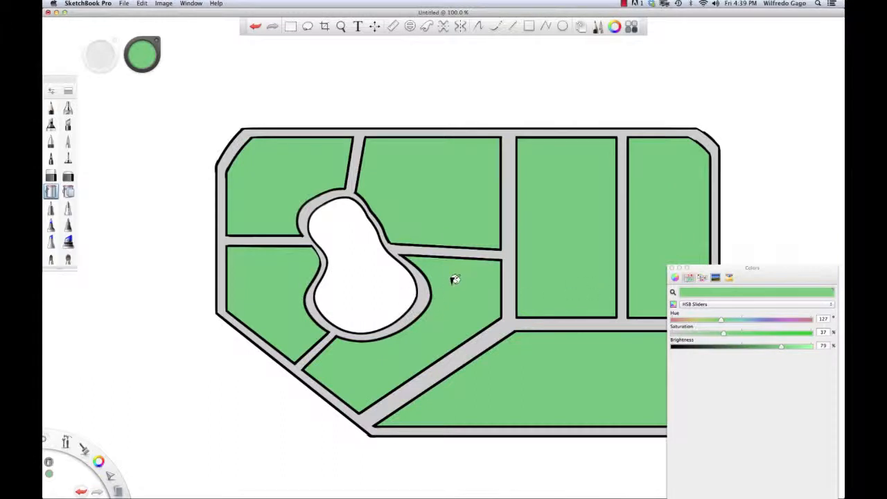
pyautogui.click(804, 343)
pyautogui.moveTo(722, 320); pyautogui.dragTo(752, 322)
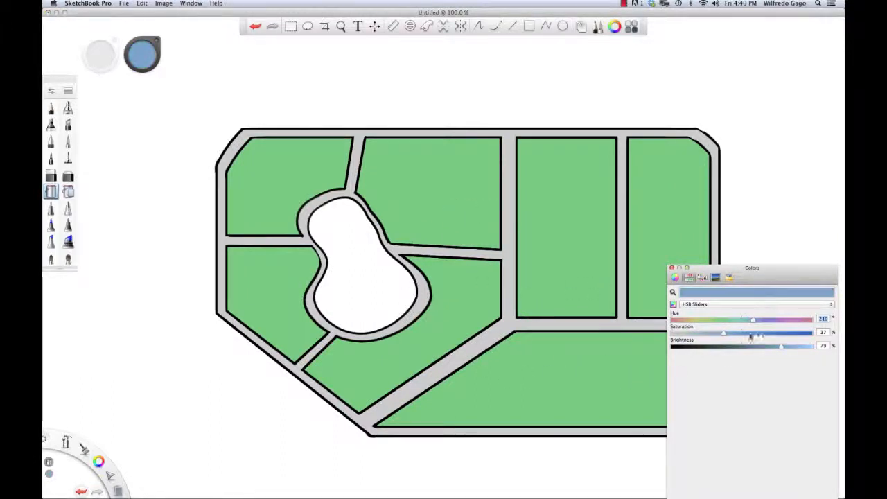
pyautogui.click(764, 333)
pyautogui.click(400, 269)
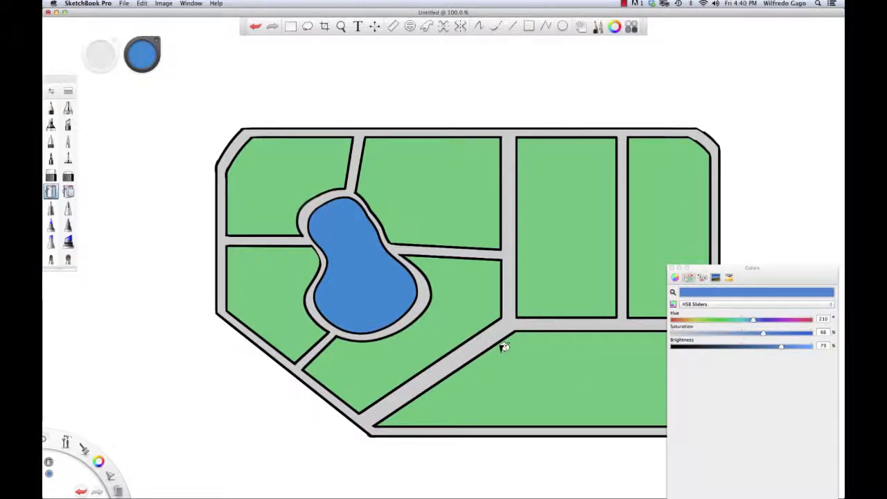
# Step: Shrink the colour editor and move it clear of the plan, and open the layer editor beneath it
pyautogui.press('space')
pyautogui.moveTo(501, 357)
pyautogui.mouseDown()
pyautogui.moveTo(478, 350)
pyautogui.moveTo(492, 348)
pyautogui.moveTo(455, 326)
pyautogui.mouseUp()
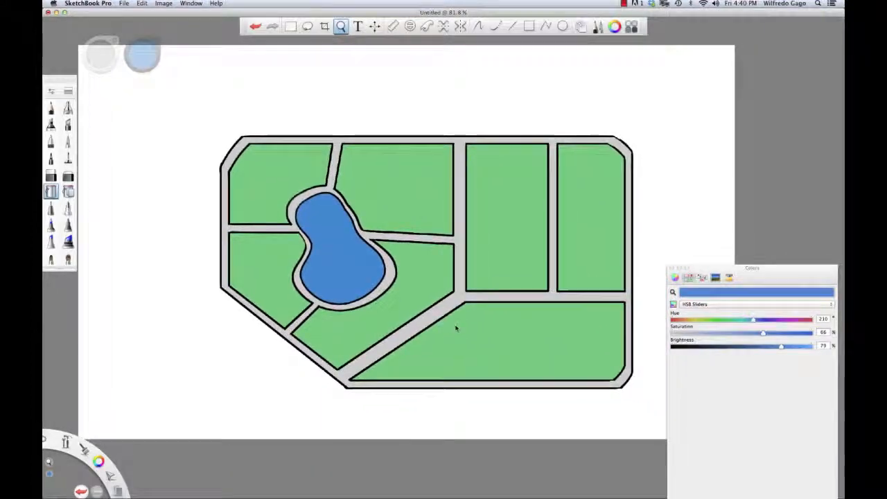
pyautogui.moveTo(816, 281); pyautogui.dragTo(813, 186)
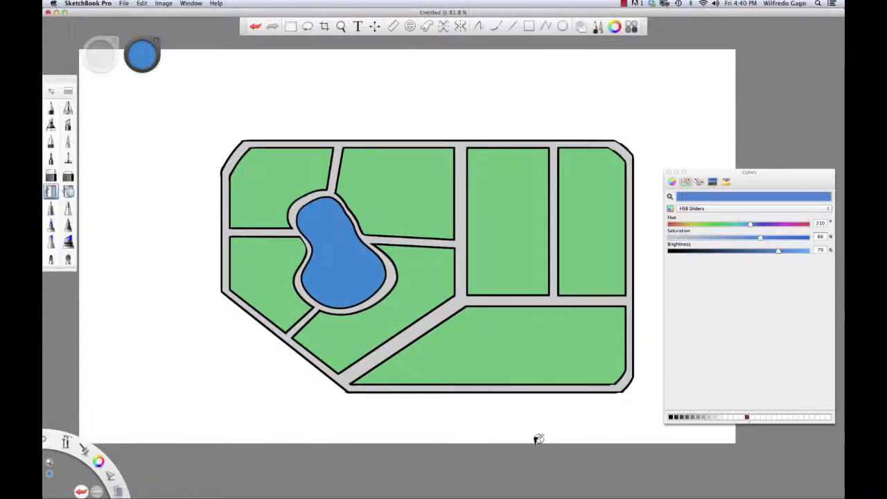
pyautogui.click(716, 206)
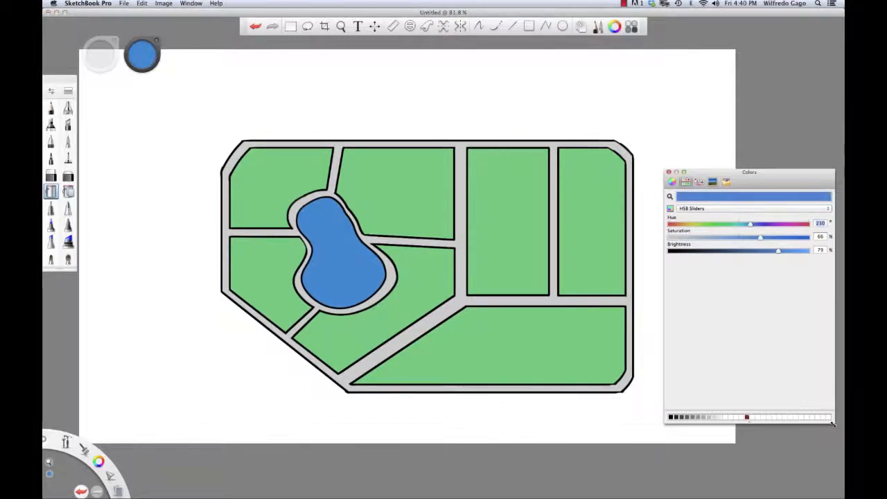
pyautogui.moveTo(833, 424); pyautogui.dragTo(781, 340)
pyautogui.moveTo(760, 173); pyautogui.dragTo(791, 45)
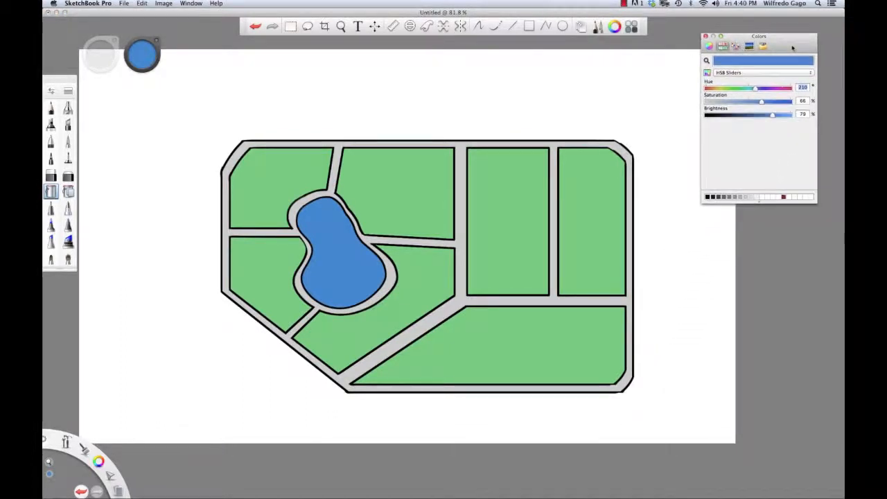
pyautogui.click(580, 27)
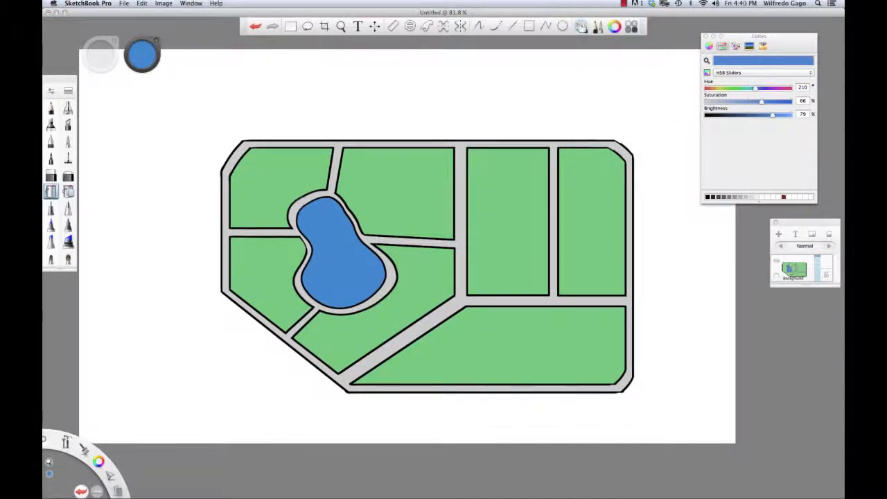
pyautogui.moveTo(793, 227); pyautogui.dragTo(762, 231)
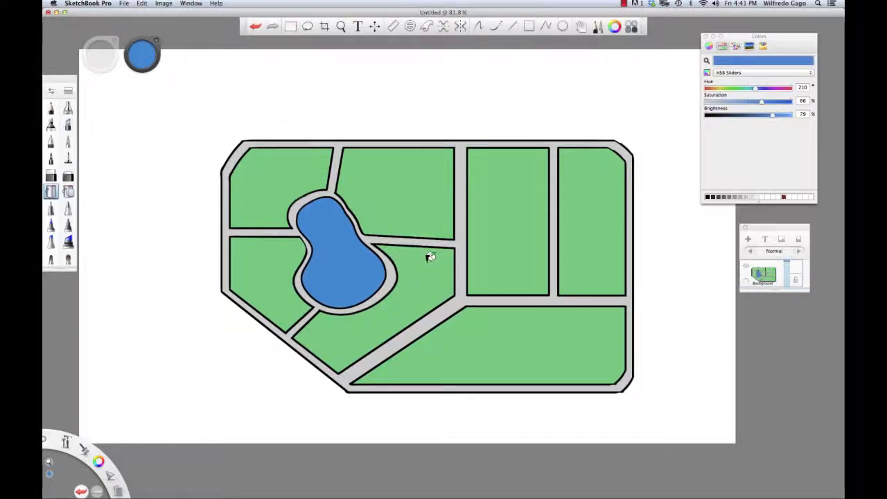
# Step: Scale the whole plan drawing up on the canvas and shift it upward, leaving free space at its lower left
pyautogui.press('v')
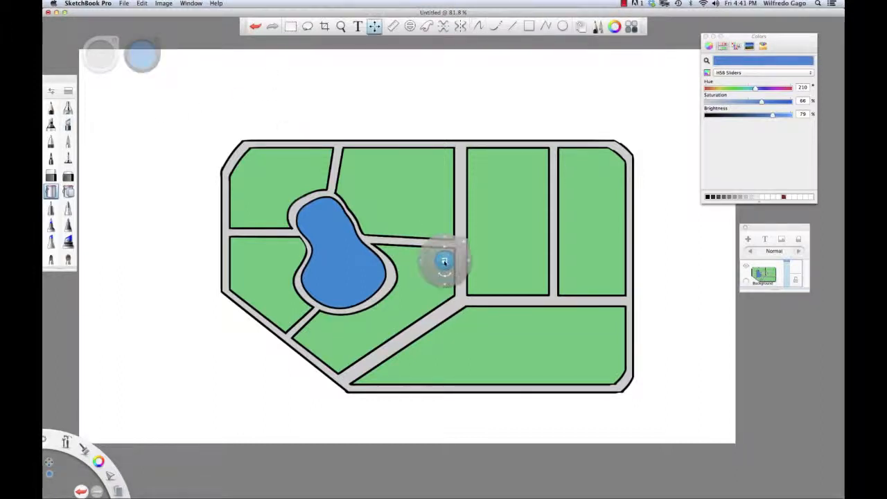
pyautogui.scroll(5, 445, 261)
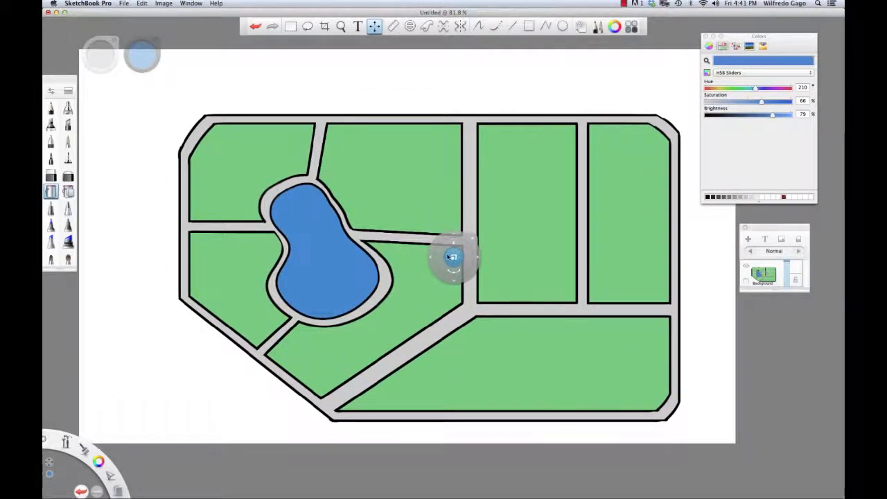
pyautogui.scroll(-4, 487, 248)
pyautogui.moveTo(493, 231); pyautogui.dragTo(496, 225)
pyautogui.press('Escape')
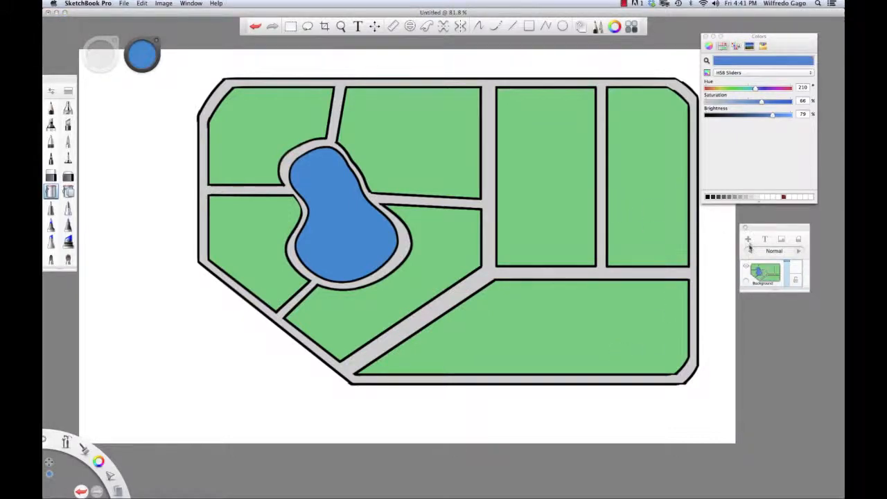
# Step: Add a new layer above the background and set up the fine pen with black for drawing on it
pyautogui.moveTo(761, 230); pyautogui.dragTo(768, 230)
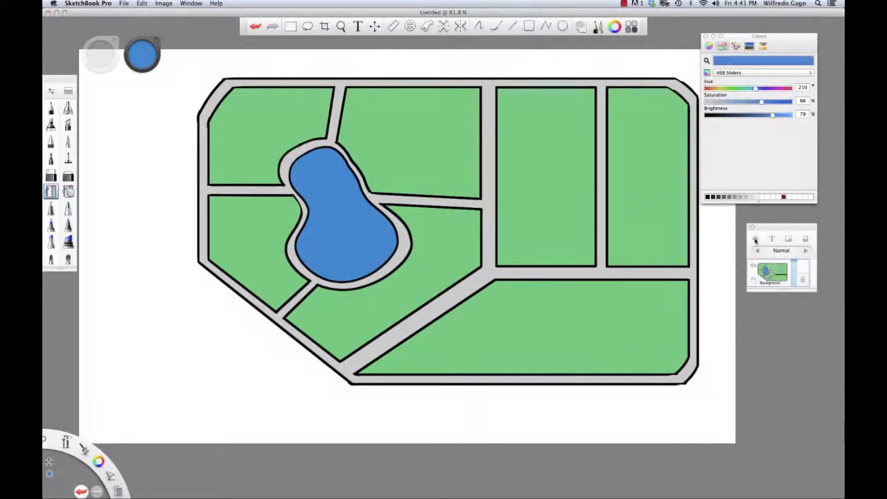
pyautogui.click(756, 239)
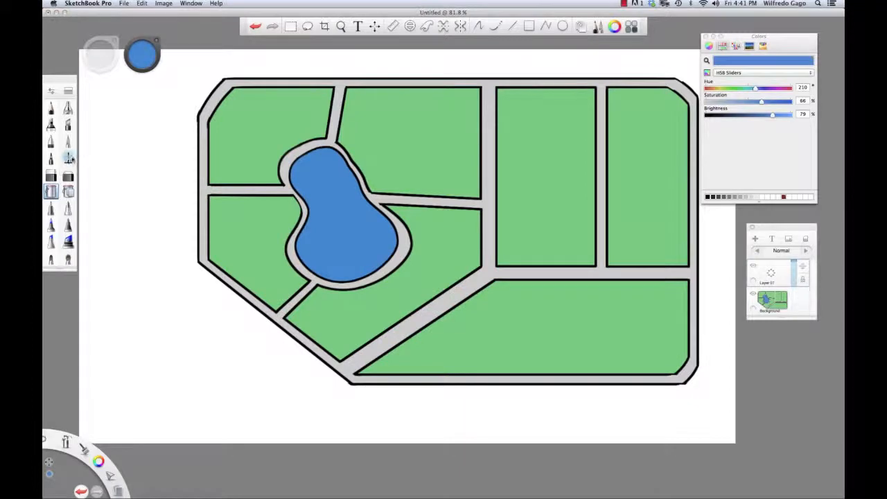
pyautogui.click(68, 159)
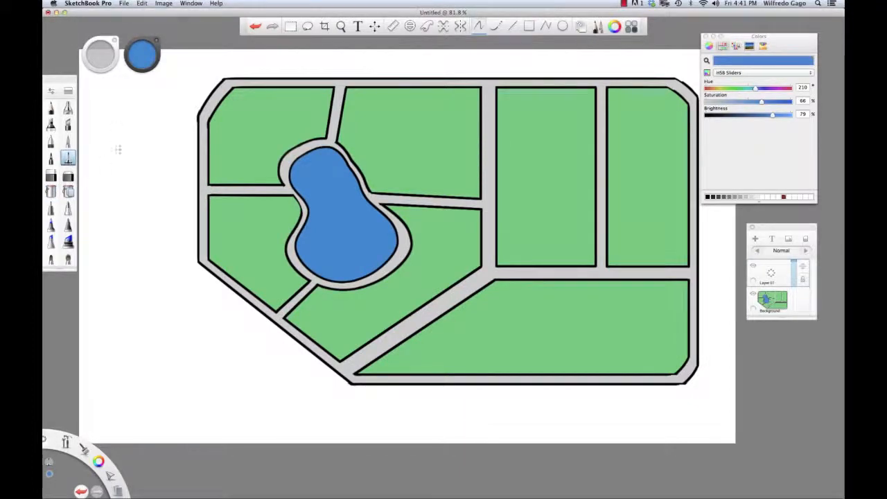
pyautogui.click(98, 461)
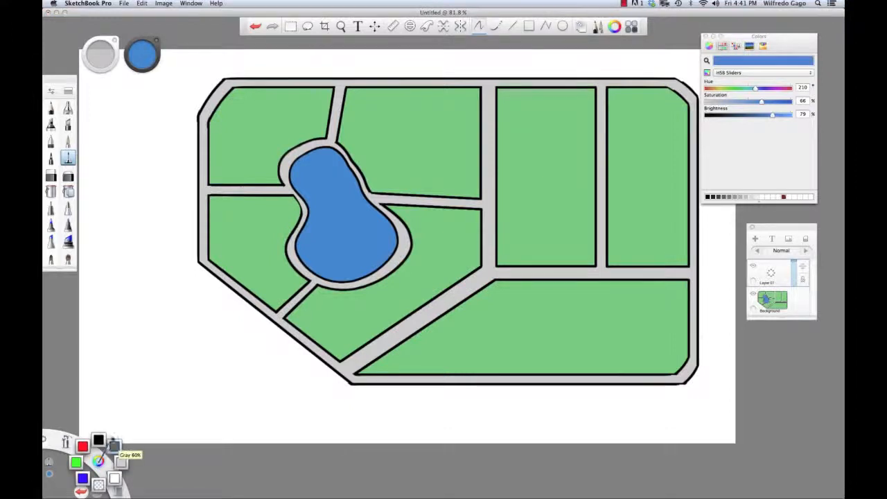
pyautogui.click(98, 441)
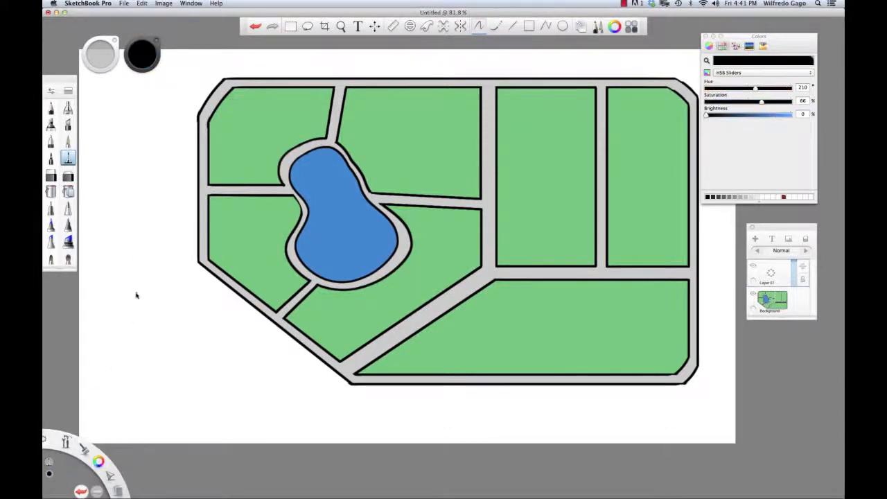
pyautogui.press('[')
pyautogui.moveTo(131, 306); pyautogui.dragTo(130, 316)
pyautogui.hotkey('ctrl', 'z')
pyautogui.press(']')
pyautogui.moveTo(138, 298)
pyautogui.mouseDown()
pyautogui.moveTo(129, 340)
pyautogui.moveTo(160, 345)
pyautogui.mouseUp()
pyautogui.hotkey('ctrl', 'z')
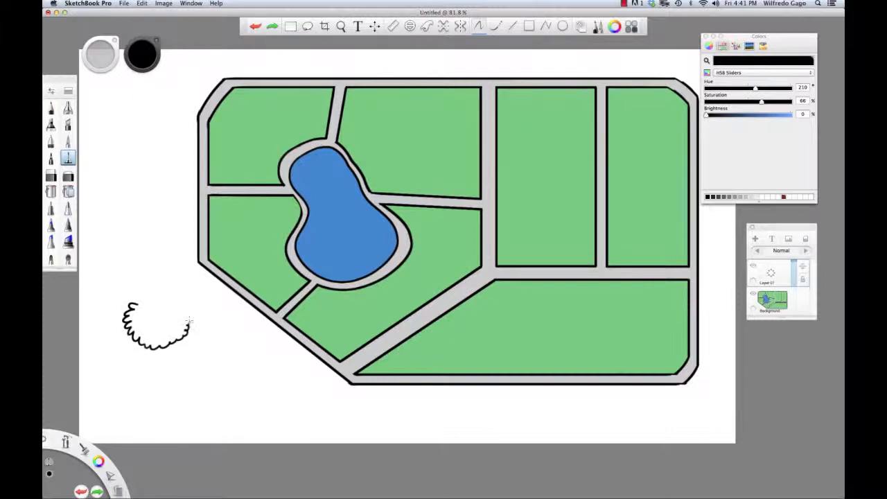
# Step: Draw a round tree symbol with a scalloped outline left of the plan, adding small leaf marks inside with a thinner pen
pyautogui.moveTo(153, 290); pyautogui.dragTo(131, 305)
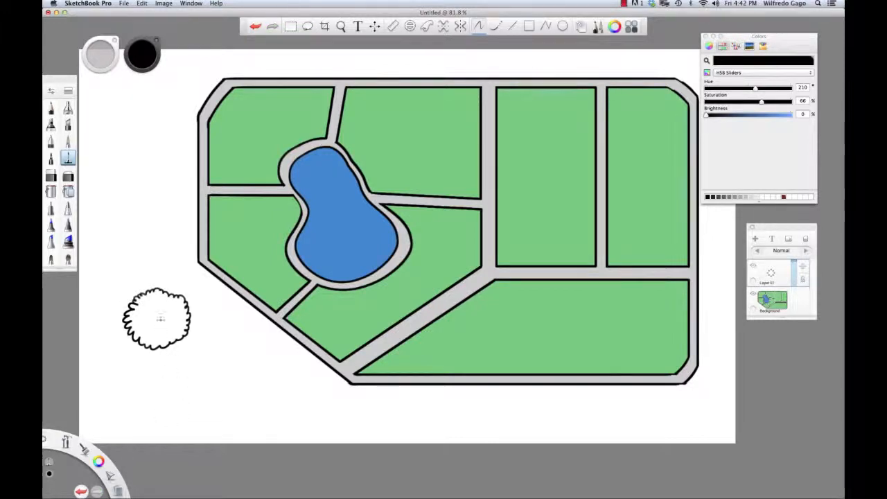
pyautogui.press('[')
pyautogui.moveTo(171, 306); pyautogui.dragTo(180, 305)
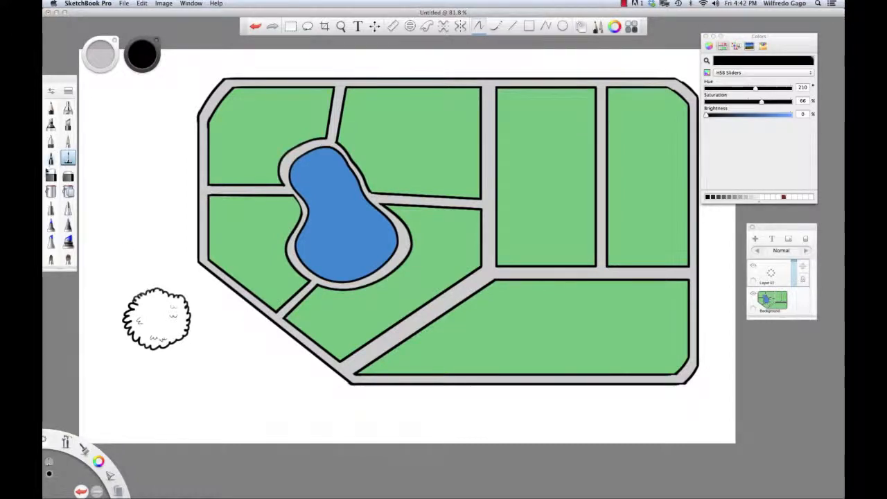
# Step: Fill the round tree symbol with a darker green at hue 127, saturation 65 % and brightness 61 %
pyautogui.click(52, 193)
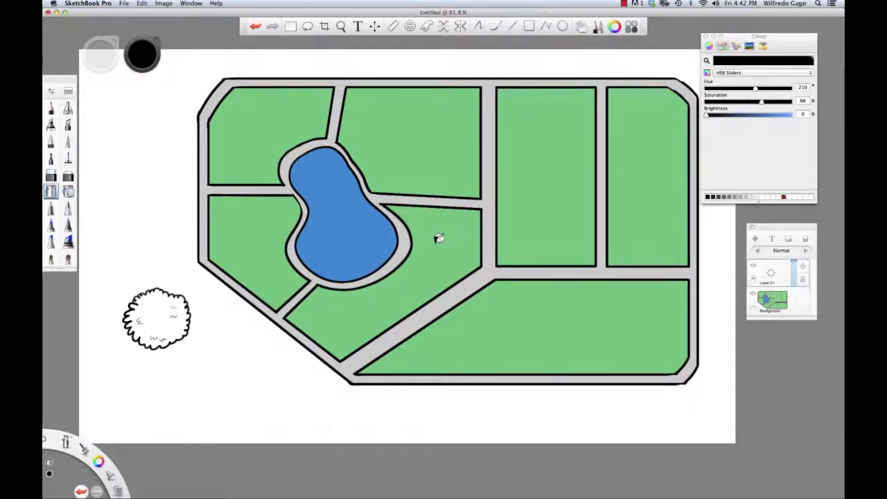
pyautogui.press('l')
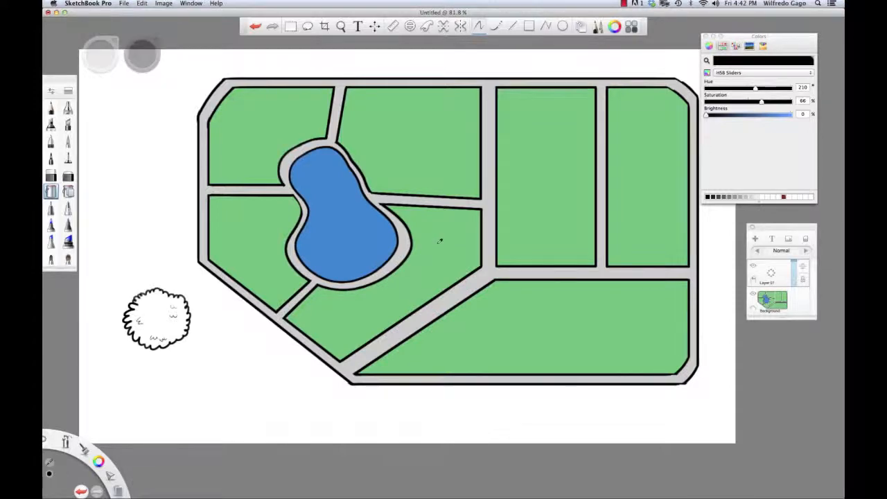
pyautogui.keyDown('alt'); pyautogui.click(434, 247); pyautogui.keyUp('alt')
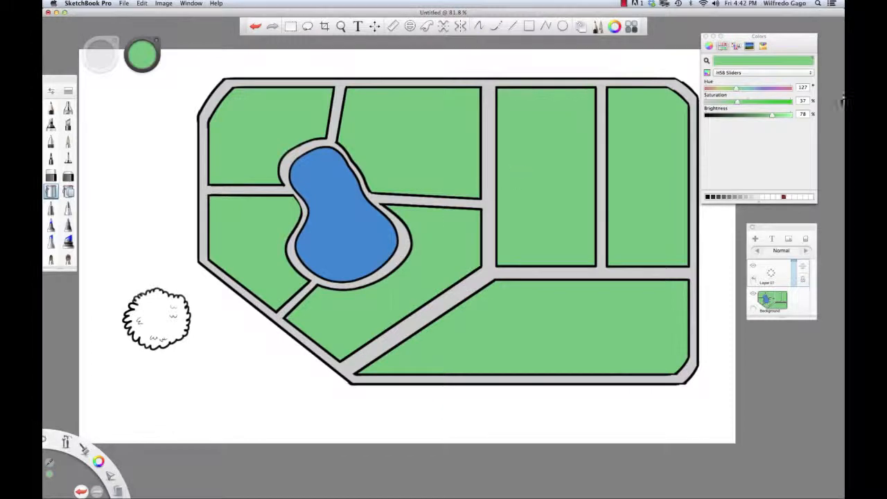
pyautogui.moveTo(737, 102); pyautogui.dragTo(758, 116)
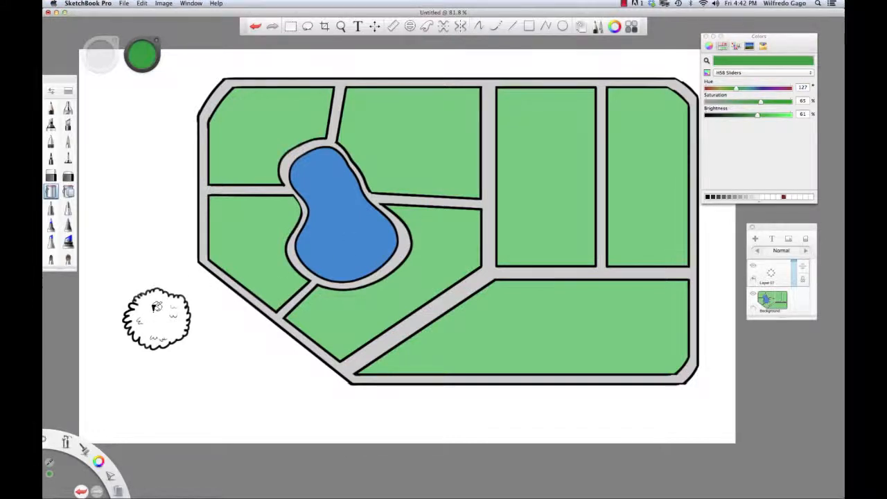
pyautogui.click(156, 306)
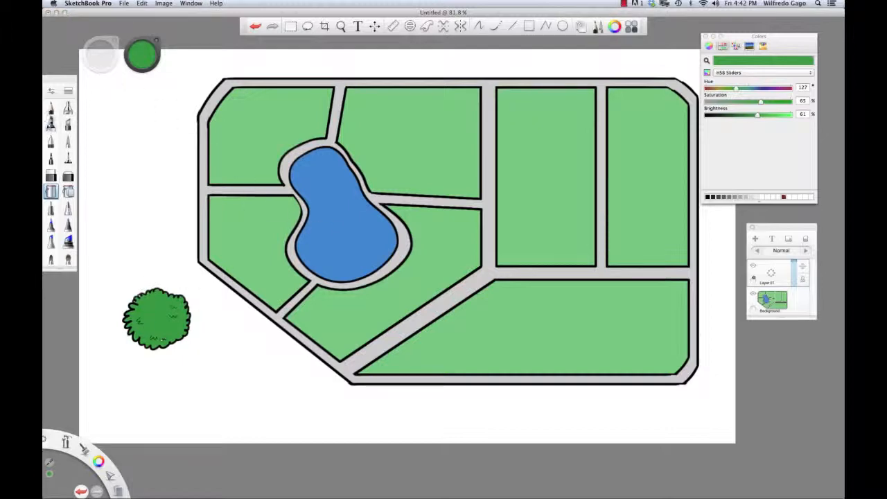
# Step: Move the round tree symbol slightly up and away from the plan's outline
pyautogui.press('v')
pyautogui.press('v')
pyautogui.press('v')
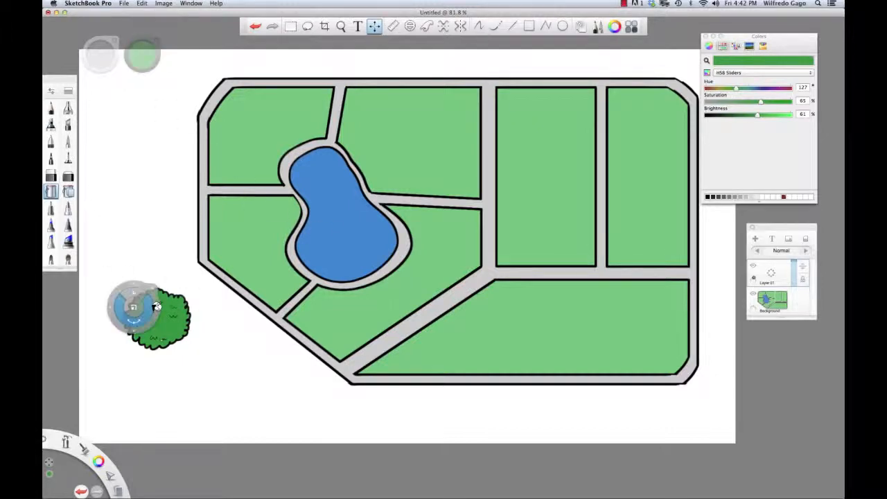
pyautogui.moveTo(157, 307)
pyautogui.mouseDown()
pyautogui.moveTo(222, 241)
pyautogui.moveTo(242, 182)
pyautogui.moveTo(246, 125)
pyautogui.moveTo(414, 131)
pyautogui.moveTo(438, 119)
pyautogui.moveTo(645, 119)
pyautogui.moveTo(622, 230)
pyautogui.moveTo(658, 323)
pyautogui.moveTo(209, 345)
pyautogui.moveTo(146, 306)
pyautogui.mouseUp()
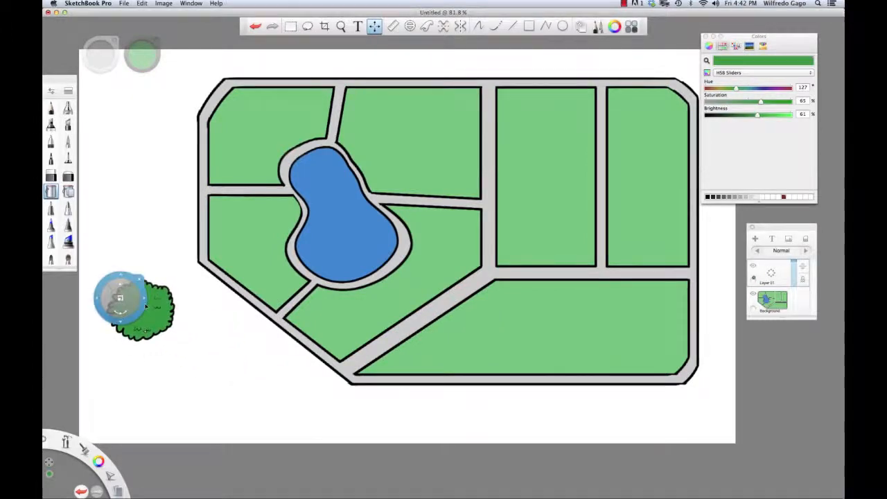
pyautogui.click(147, 307)
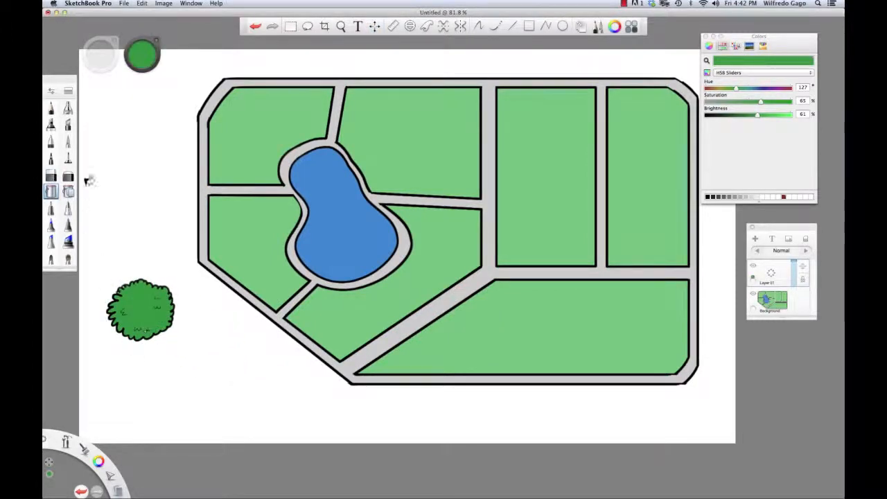
# Step: Paint over the white gaps along the round tree's outline with the fine pen, using the green sampled from its fill
pyautogui.click(69, 158)
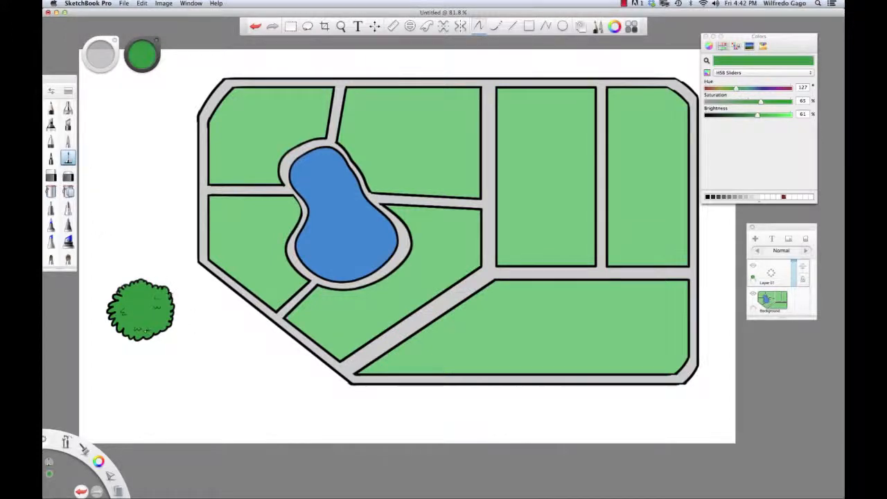
pyautogui.press('space')
pyautogui.moveTo(149, 297); pyautogui.dragTo(272, 289)
pyautogui.press('space')
pyautogui.moveTo(217, 363); pyautogui.dragTo(268, 357)
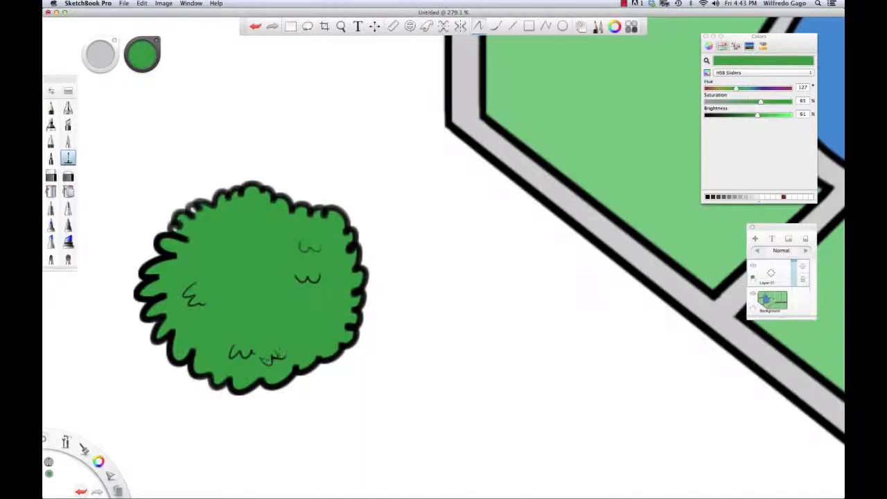
pyautogui.keyDown('alt'); pyautogui.click(291, 375); pyautogui.keyUp('alt')
pyautogui.keyDown('alt'); pyautogui.click(244, 256); pyautogui.keyUp('alt')
# Step: Add leaf marks inside the round tree in the dark green sampled from its existing marks
pyautogui.keyDown('alt'); pyautogui.click(267, 359); pyautogui.keyUp('alt')
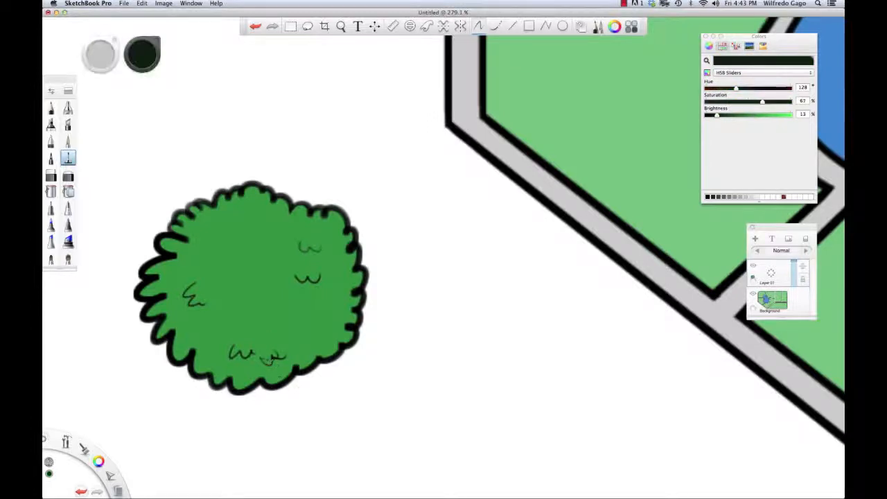
pyautogui.press('super+z')
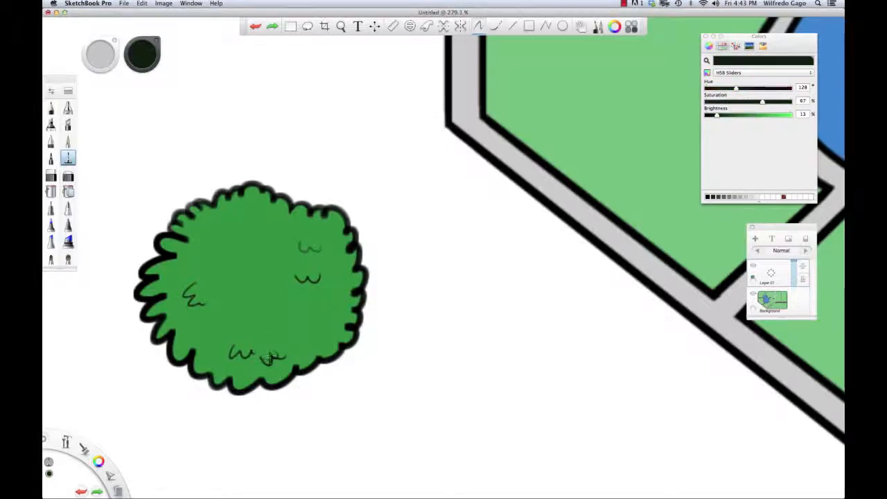
pyautogui.moveTo(274, 359); pyautogui.dragTo(289, 352)
pyautogui.press('space')
pyautogui.moveTo(438, 350)
pyautogui.mouseDown()
pyautogui.moveTo(360, 351)
pyautogui.moveTo(423, 343)
pyautogui.mouseUp()
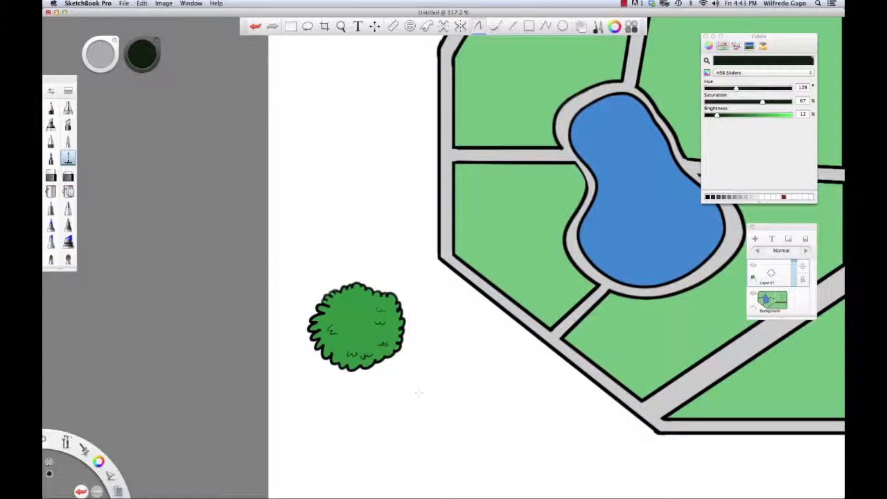
pyautogui.moveTo(414, 386)
pyautogui.mouseDown()
pyautogui.moveTo(445, 407)
pyautogui.moveTo(456, 392)
pyautogui.moveTo(433, 374)
pyautogui.mouseUp()
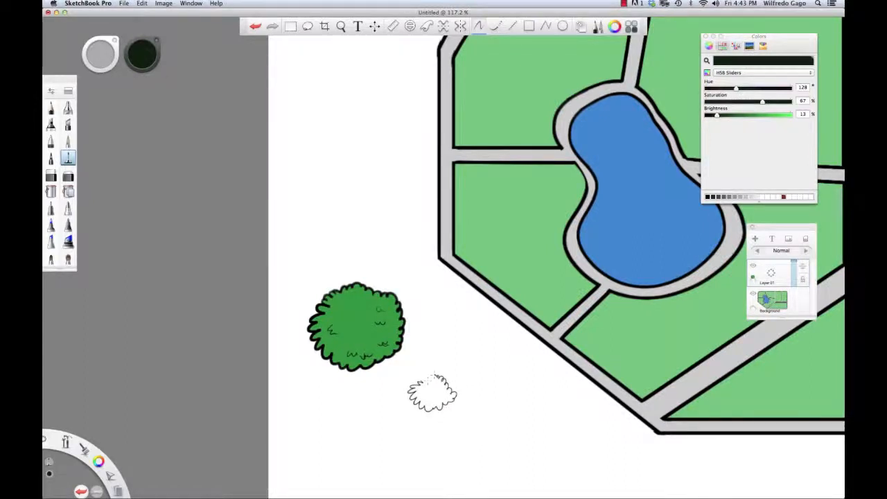
pyautogui.press('super+z')
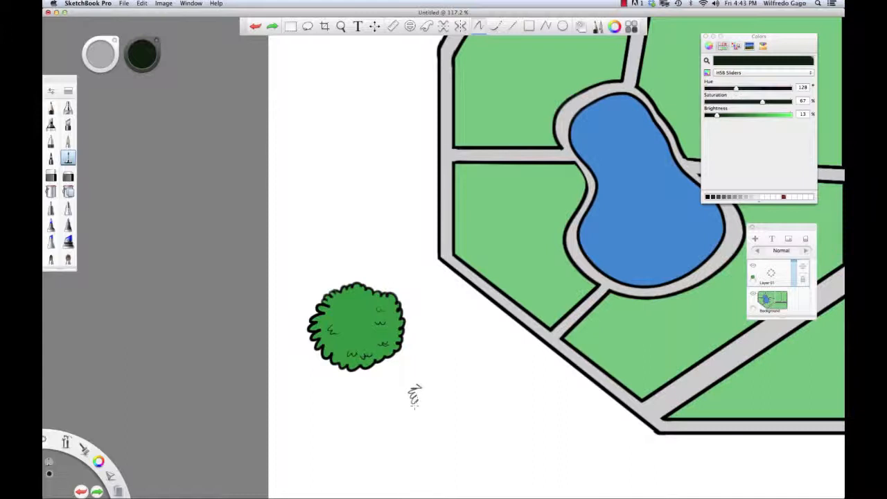
pyautogui.press('super+z')
pyautogui.press('super+z')
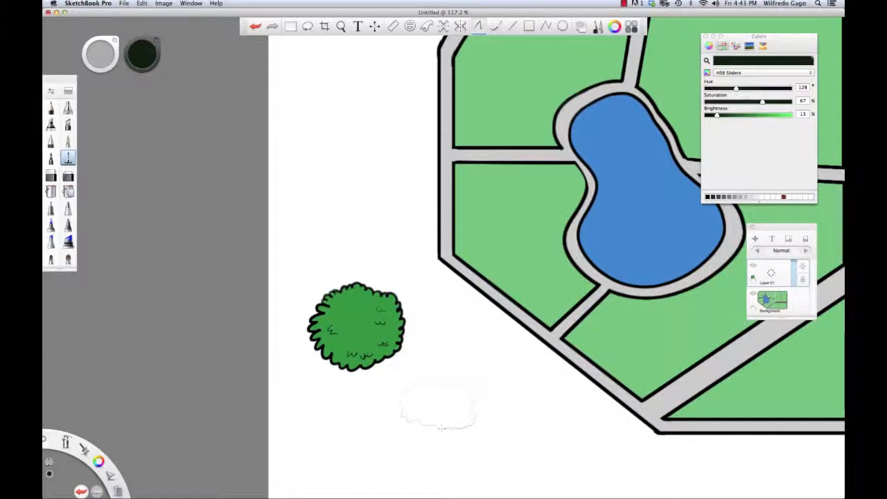
# Step: Draw a smaller oval shrub outline with scalloped edges below the round tree, using the dark green fine pen
pyautogui.moveTo(406, 416)
pyautogui.mouseDown()
pyautogui.moveTo(433, 381)
pyautogui.moveTo(423, 377)
pyautogui.moveTo(402, 396)
pyautogui.moveTo(400, 418)
pyautogui.moveTo(466, 427)
pyautogui.mouseUp()
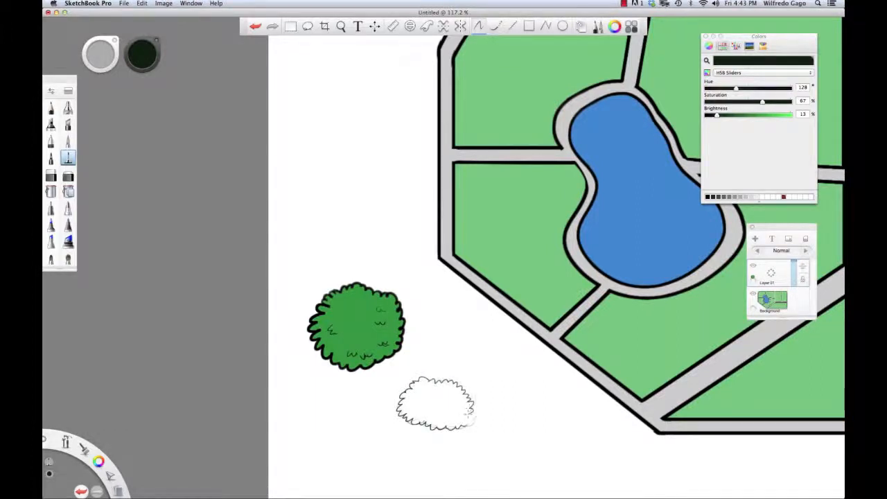
pyautogui.moveTo(472, 420); pyautogui.dragTo(461, 427)
pyautogui.press('e')
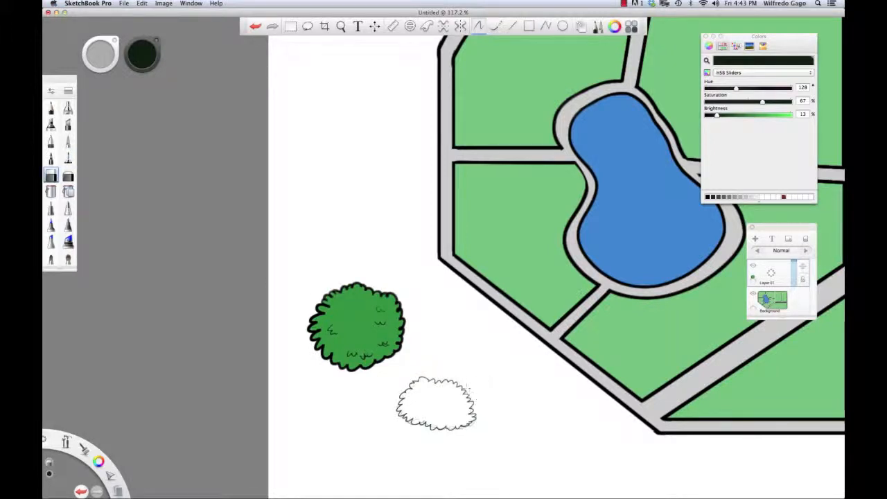
pyautogui.press('[')
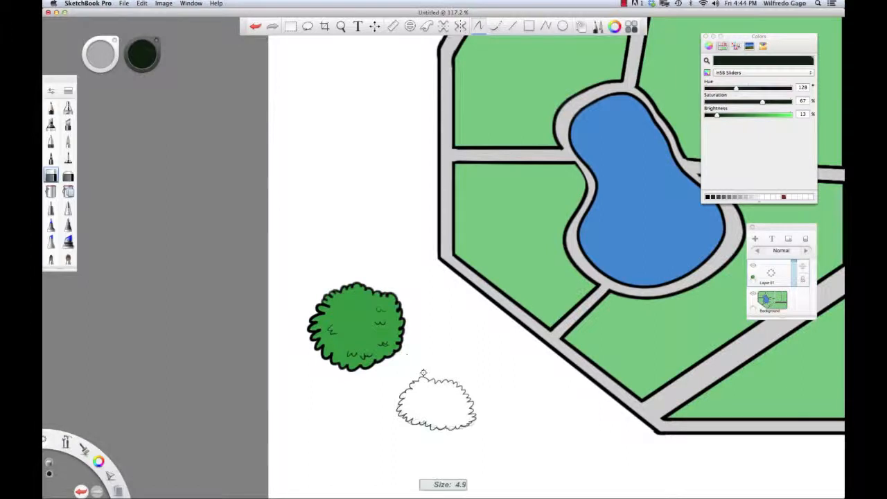
pyautogui.hotkey('ctrl', 'z')
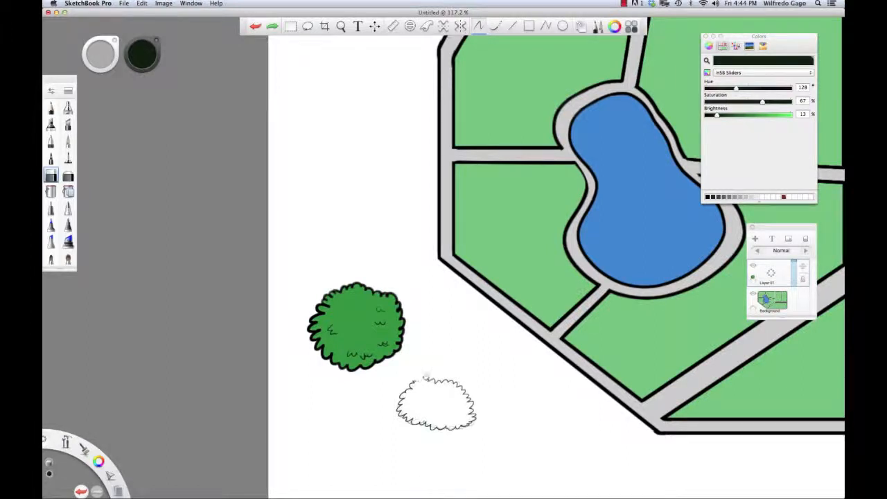
# Step: Thicken parts of the oval shrub's scalloped outline with the fine pen at size 2.0
pyautogui.click(68, 158)
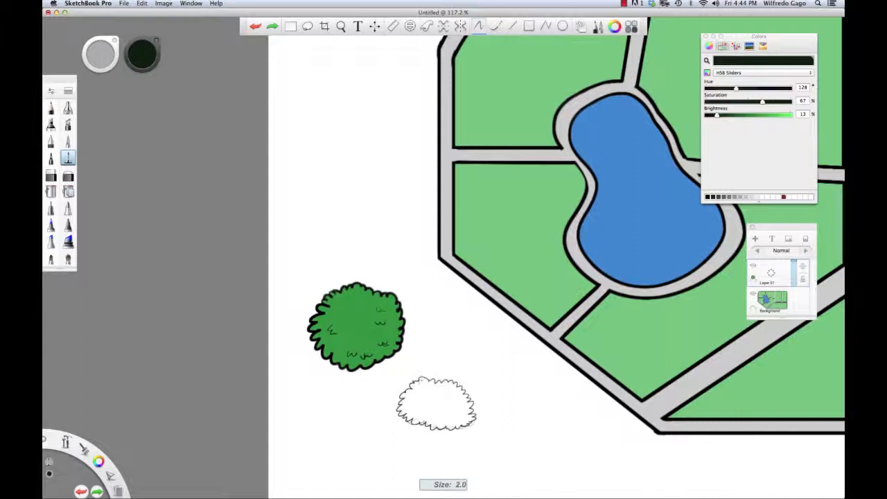
pyautogui.moveTo(418, 379); pyautogui.dragTo(431, 380)
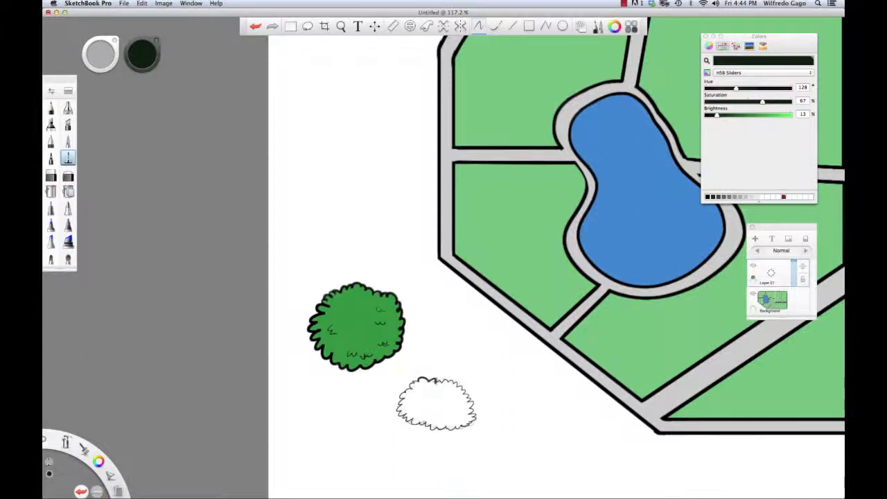
pyautogui.press('super+z')
pyautogui.moveTo(418, 416); pyautogui.dragTo(441, 421)
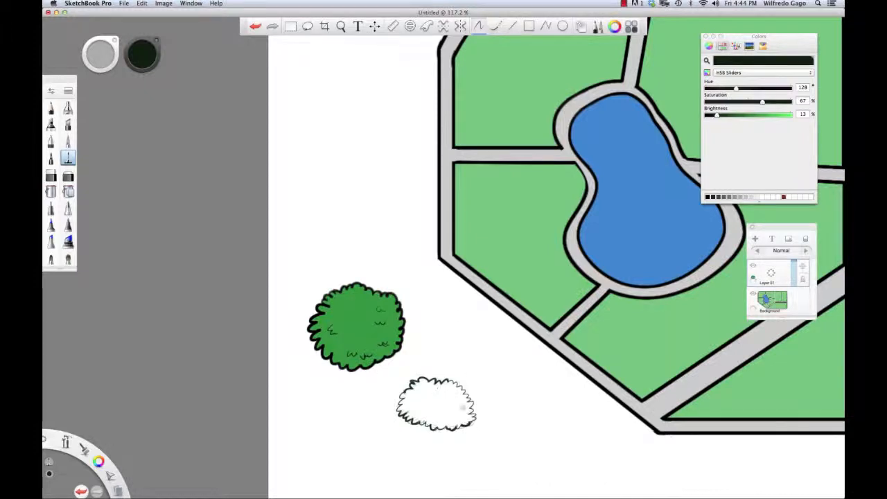
pyautogui.moveTo(472, 408); pyautogui.dragTo(475, 409)
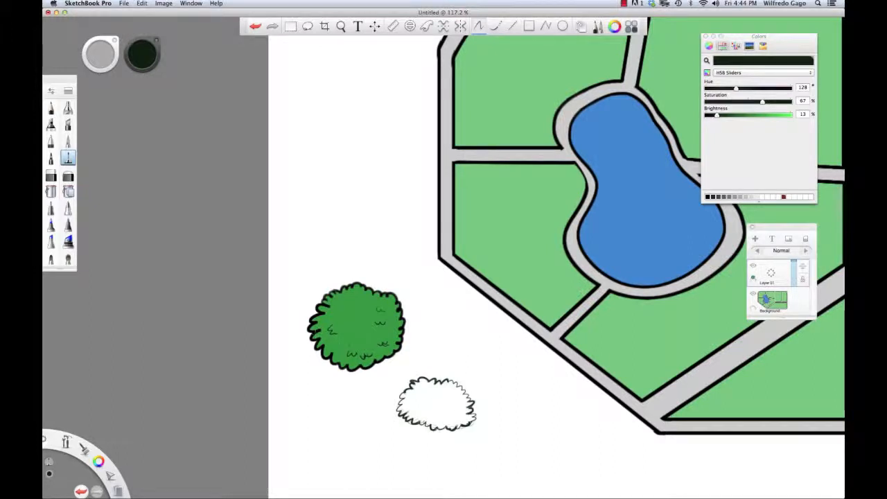
# Step: Fill the oval shrub with the green sampled from the round tree
pyautogui.keyDown('alt'); pyautogui.click(320, 336); pyautogui.keyUp('alt')
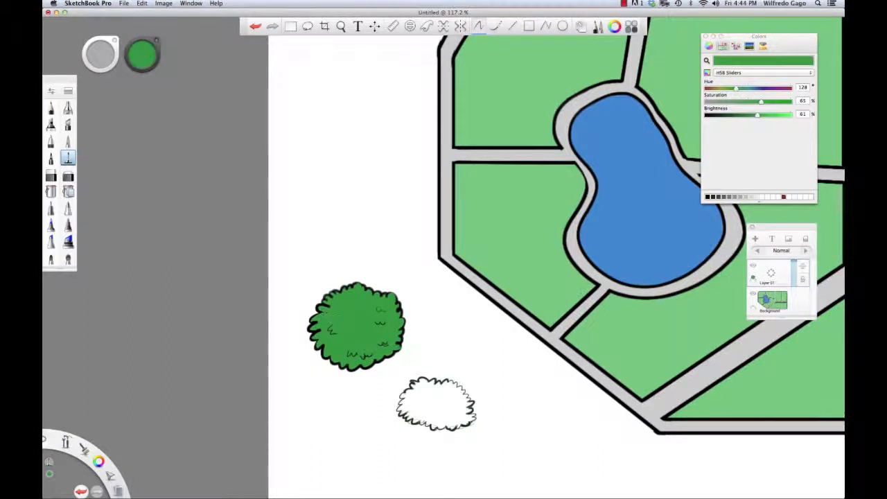
pyautogui.press('e')
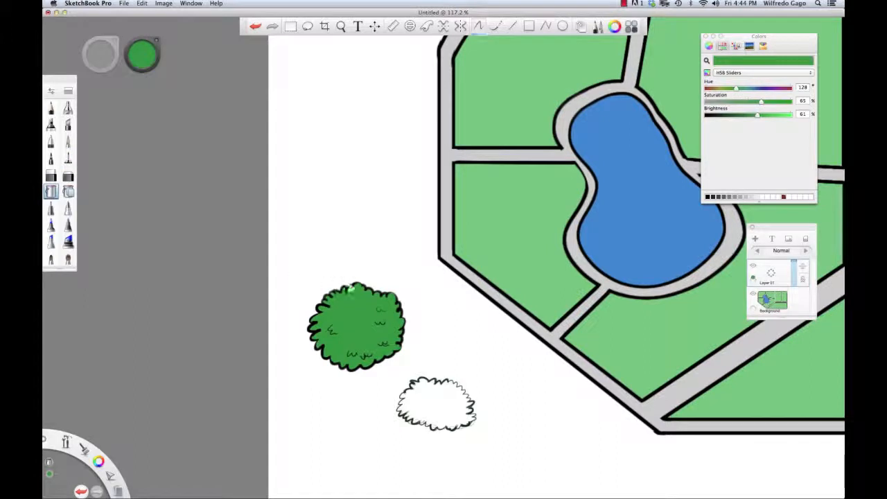
pyautogui.click(444, 406)
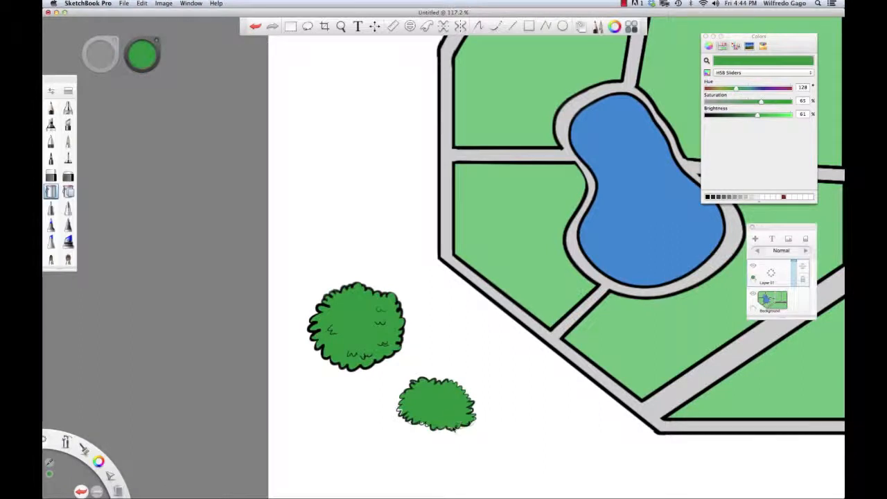
# Step: Draw small black leaf marks inside the oval shrub with the fine pen
pyautogui.click(68, 158)
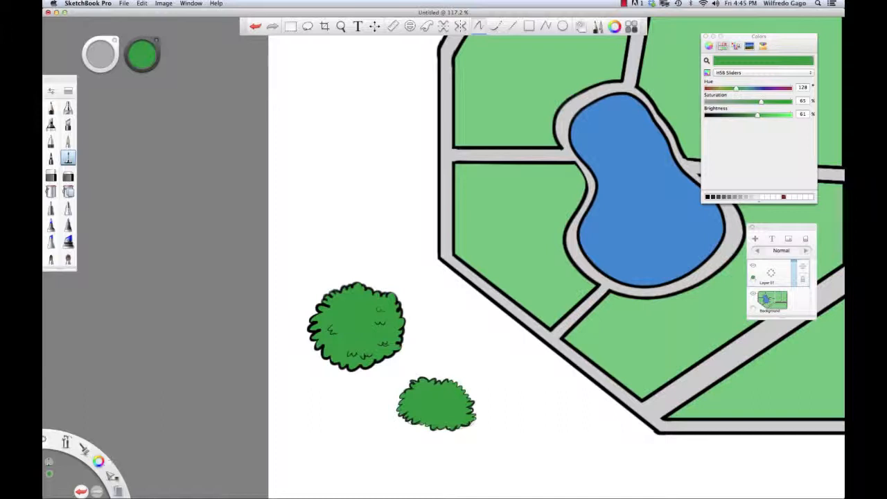
pyautogui.click(99, 461)
pyautogui.click(107, 448)
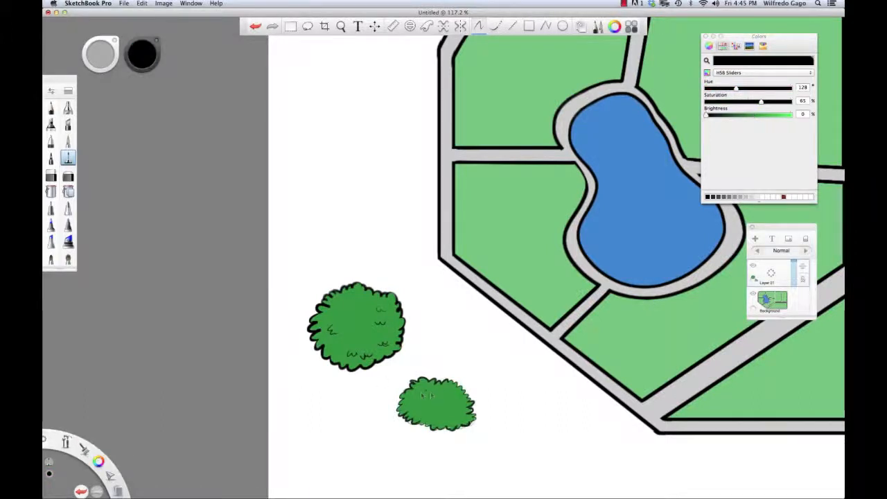
pyautogui.moveTo(418, 407)
pyautogui.mouseDown()
pyautogui.moveTo(460, 417)
pyautogui.moveTo(462, 407)
pyautogui.mouseUp()
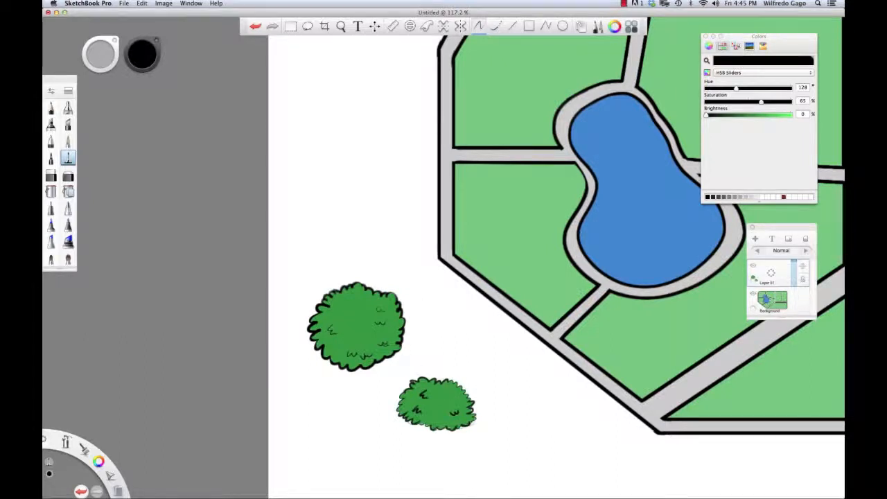
# Step: Lasso the oval shrub and move it above the round tree, returning to the fine pen
pyautogui.press('l')
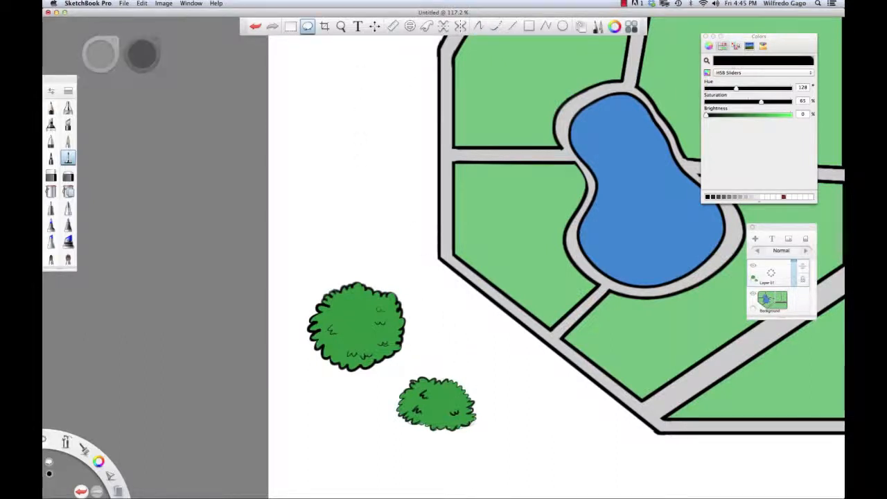
pyautogui.moveTo(425, 366)
pyautogui.mouseDown()
pyautogui.moveTo(395, 376)
pyautogui.moveTo(409, 430)
pyautogui.moveTo(448, 436)
pyautogui.moveTo(492, 395)
pyautogui.mouseUp()
pyautogui.moveTo(416, 419)
pyautogui.mouseDown()
pyautogui.moveTo(417, 403)
pyautogui.moveTo(316, 206)
pyautogui.moveTo(319, 246)
pyautogui.mouseUp()
pyautogui.click(366, 203)
pyautogui.click(68, 158)
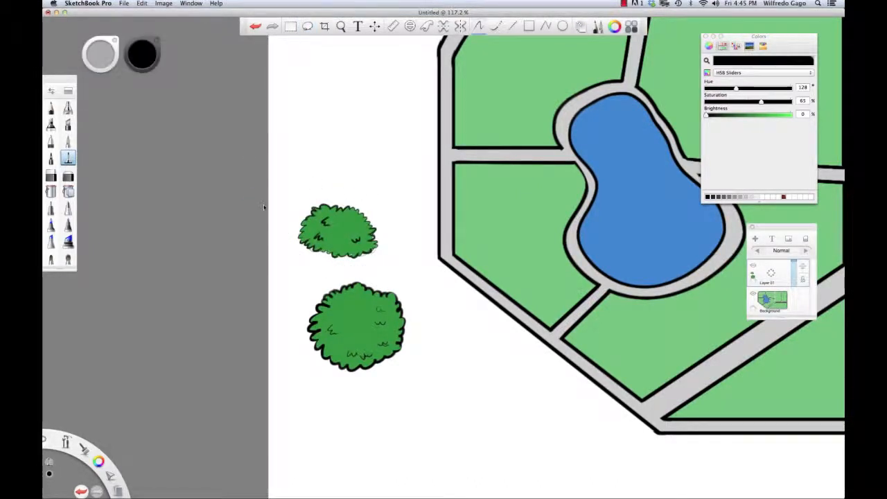
# Step: Activate the rectangle tool with an orange-brown colour at hue 33, saturation 79 % and brightness 73 %
pyautogui.keyDown('alt'); pyautogui.click(351, 245); pyautogui.keyUp('alt')
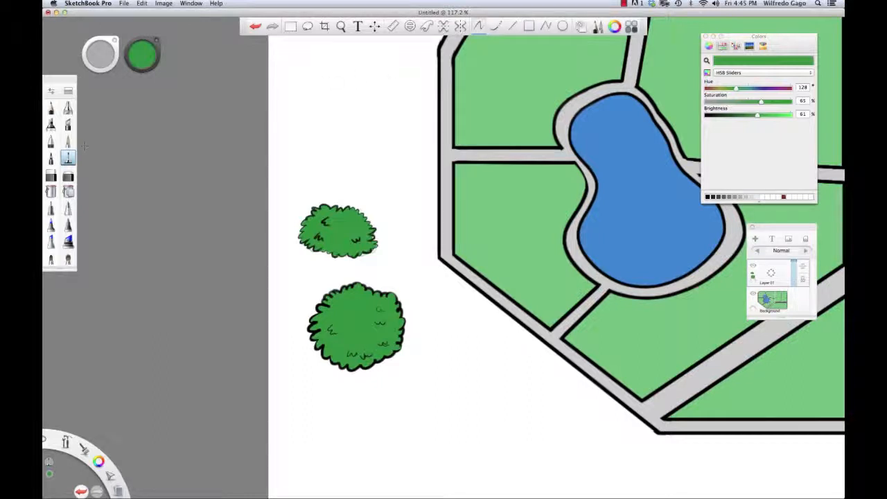
pyautogui.click(529, 26)
pyautogui.click(736, 88)
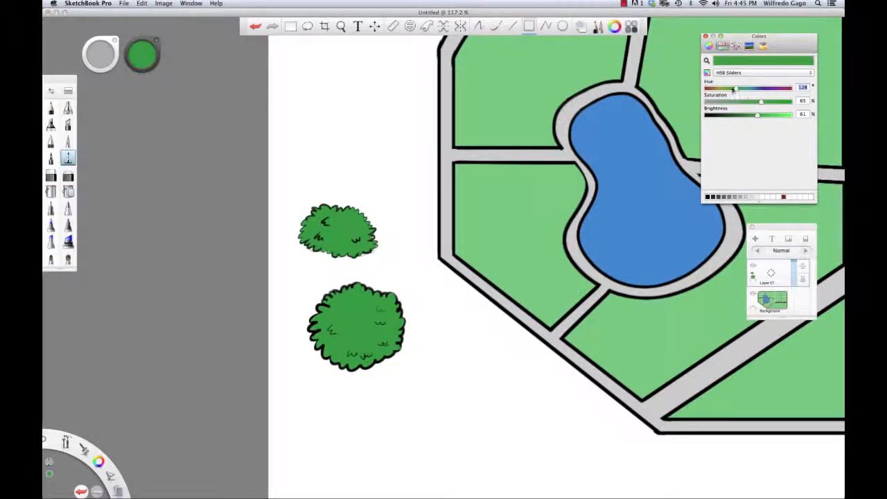
pyautogui.moveTo(736, 88); pyautogui.dragTo(770, 114)
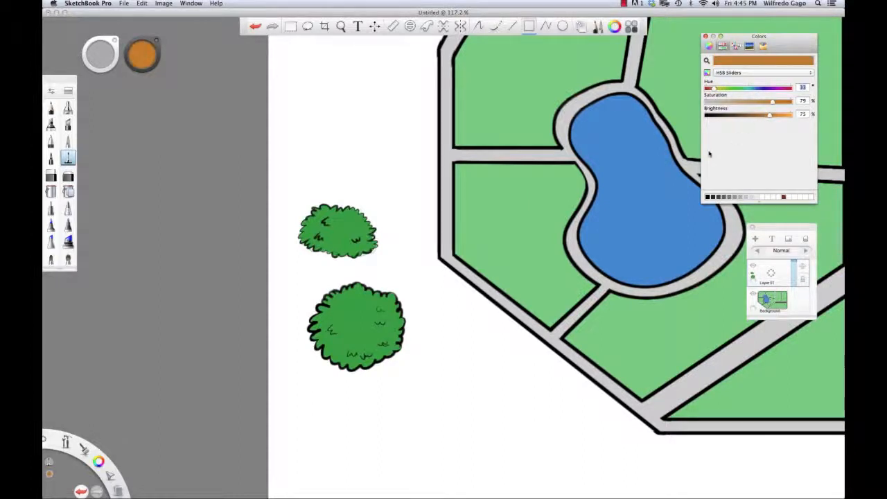
# Step: Draw a rectangle below and right of the round tree in orange-brown at hue 26 and fill it with the same colour
pyautogui.moveTo(714, 89); pyautogui.dragTo(711, 89)
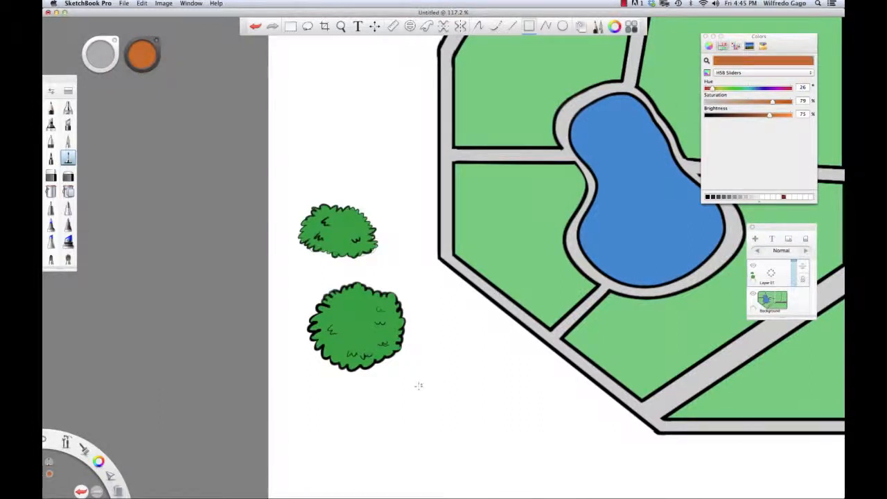
pyautogui.moveTo(425, 383); pyautogui.dragTo(484, 430)
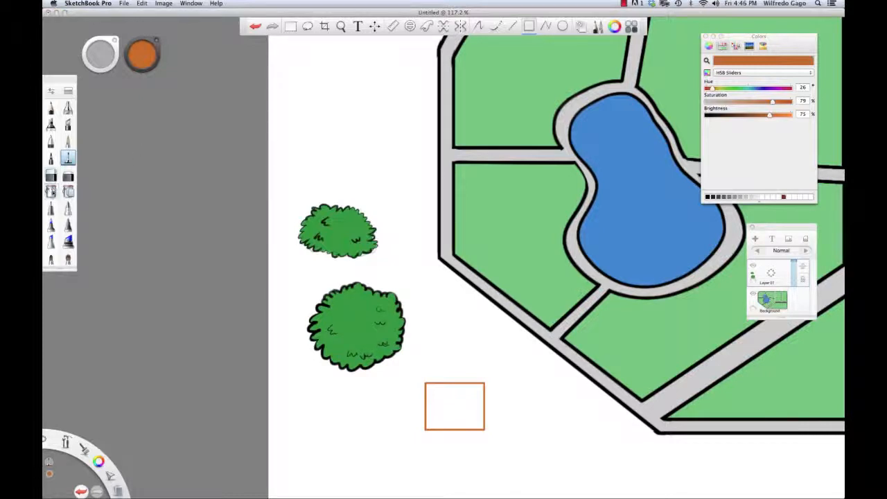
pyautogui.click(51, 191)
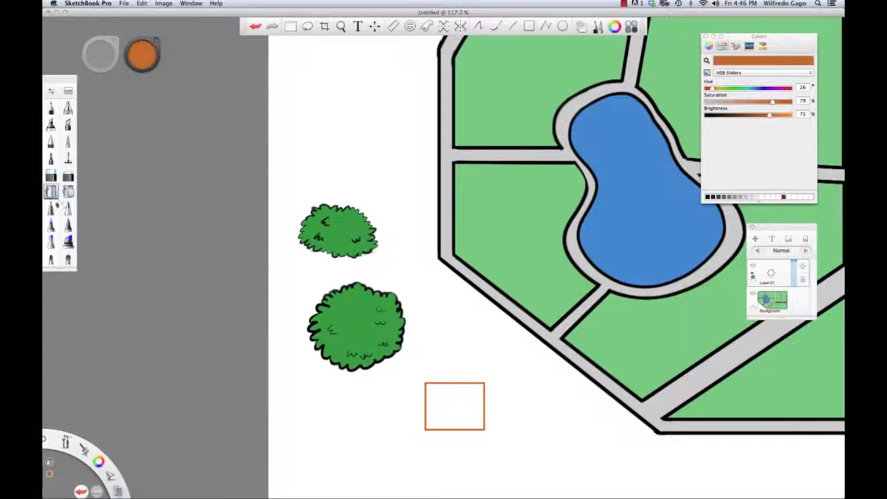
pyautogui.click(461, 390)
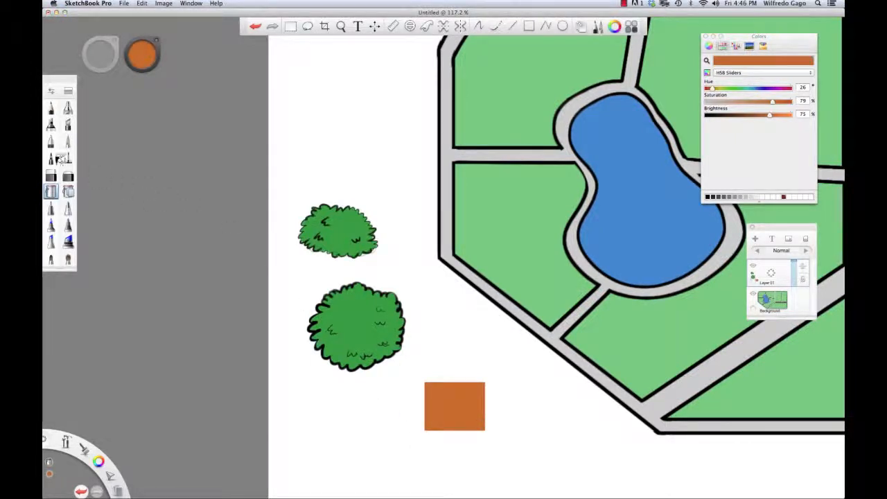
# Step: Lock the symbol layer's transparency and set the fine pen to a darker shade of the rectangle's orange at 58 % brightness
pyautogui.click(68, 158)
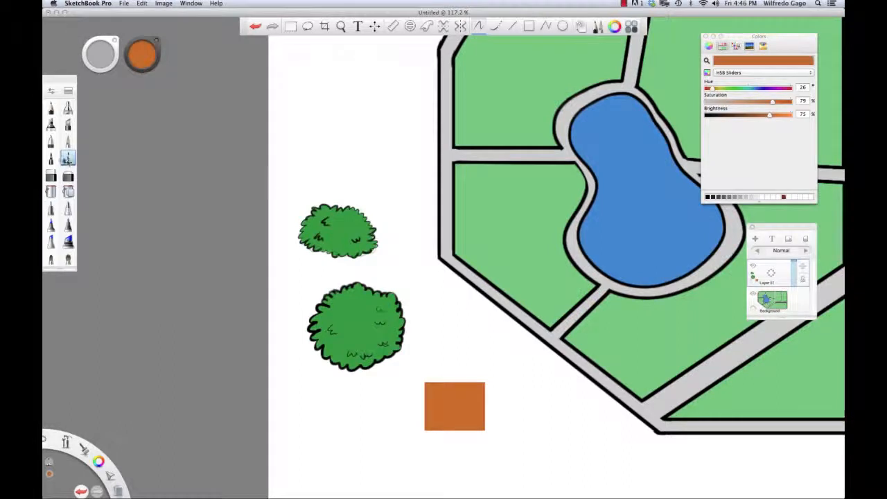
pyautogui.click(802, 280)
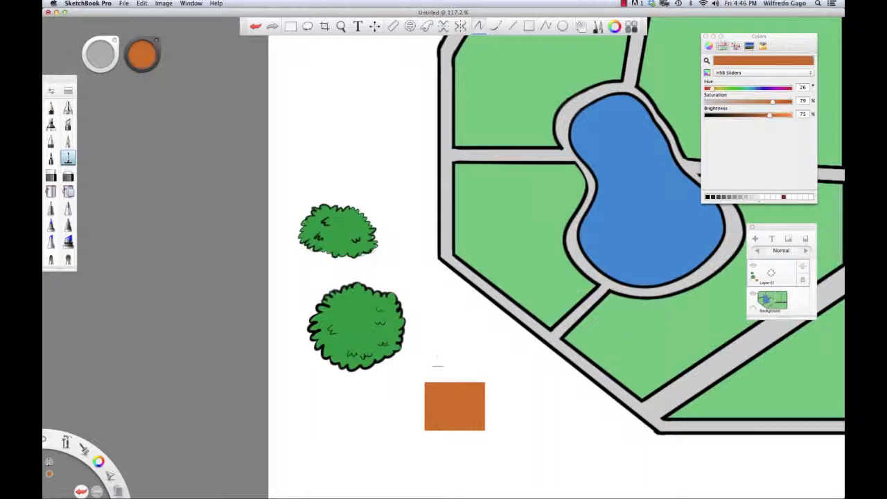
pyautogui.moveTo(449, 402)
pyautogui.mouseDown()
pyautogui.moveTo(449, 384)
pyautogui.moveTo(463, 400)
pyautogui.moveTo(485, 399)
pyautogui.moveTo(488, 422)
pyautogui.mouseUp()
pyautogui.press('super+z')
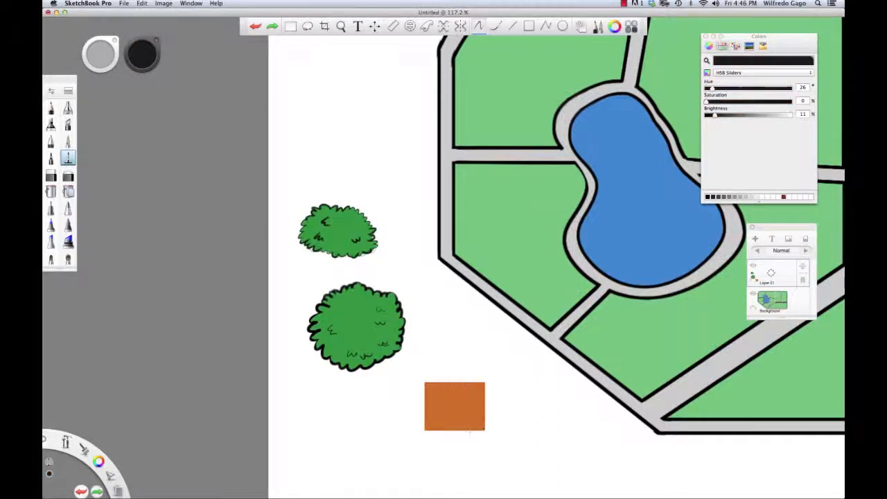
pyautogui.keyDown('alt'); pyautogui.click(450, 403); pyautogui.keyUp('alt')
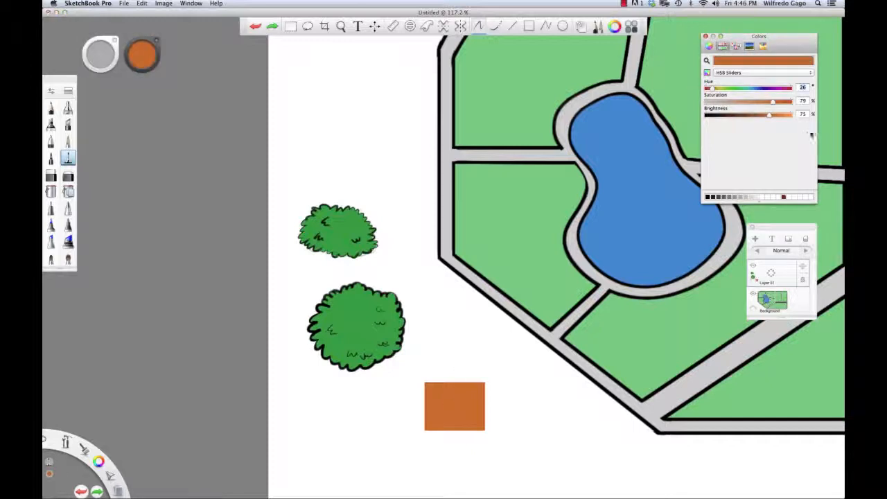
pyautogui.moveTo(766, 116); pyautogui.dragTo(755, 115)
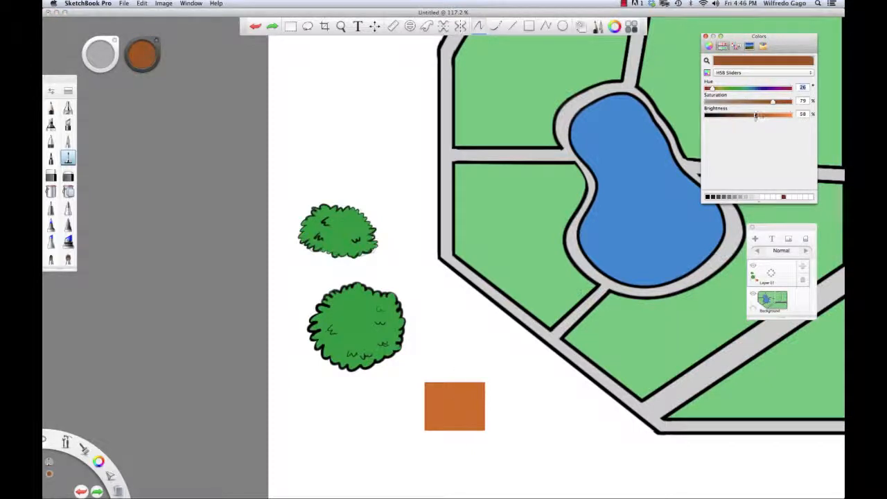
pyautogui.moveTo(451, 405); pyautogui.dragTo(425, 429)
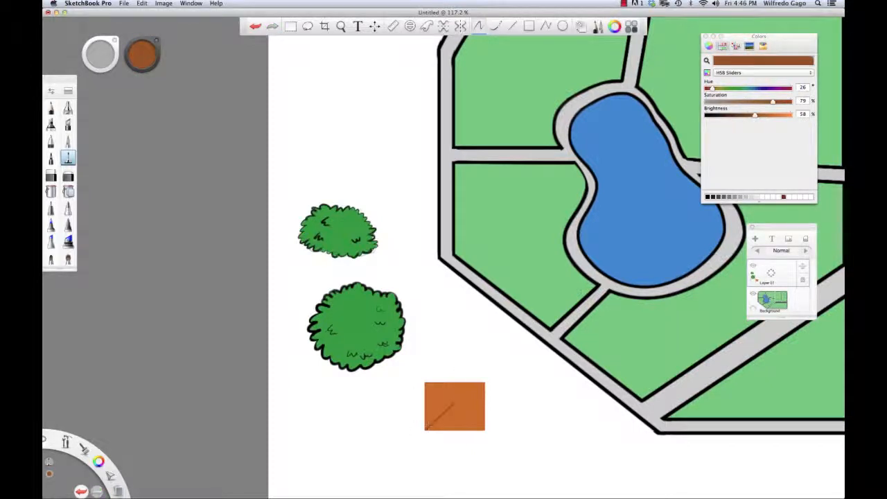
pyautogui.press('super+z')
pyautogui.moveTo(438, 389); pyautogui.dragTo(453, 404)
pyautogui.press('super+z')
pyautogui.press('super+z')
pyautogui.moveTo(430, 388); pyautogui.dragTo(483, 426)
pyautogui.press('super+z')
pyautogui.moveTo(424, 384); pyautogui.dragTo(484, 428)
pyautogui.press('super+z')
pyautogui.moveTo(427, 385); pyautogui.dragTo(489, 439)
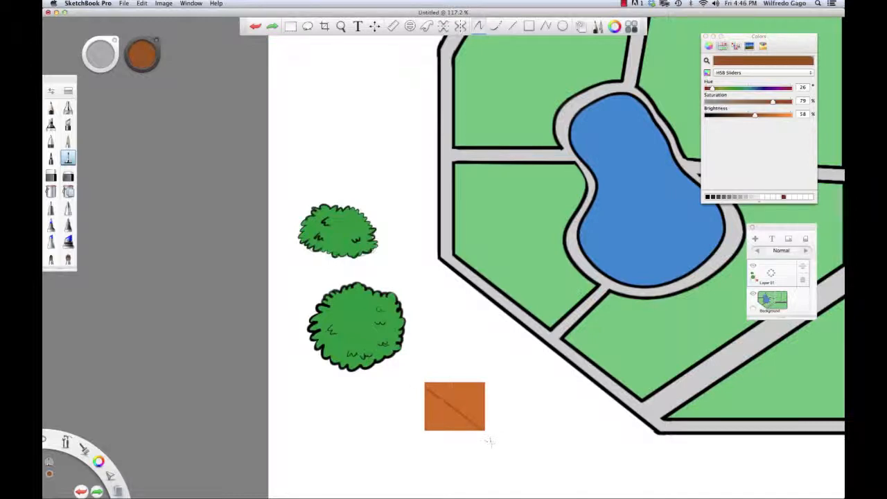
pyautogui.press('super+z')
pyautogui.moveTo(425, 384); pyautogui.dragTo(504, 438)
pyautogui.press('super+z')
pyautogui.click(422, 382)
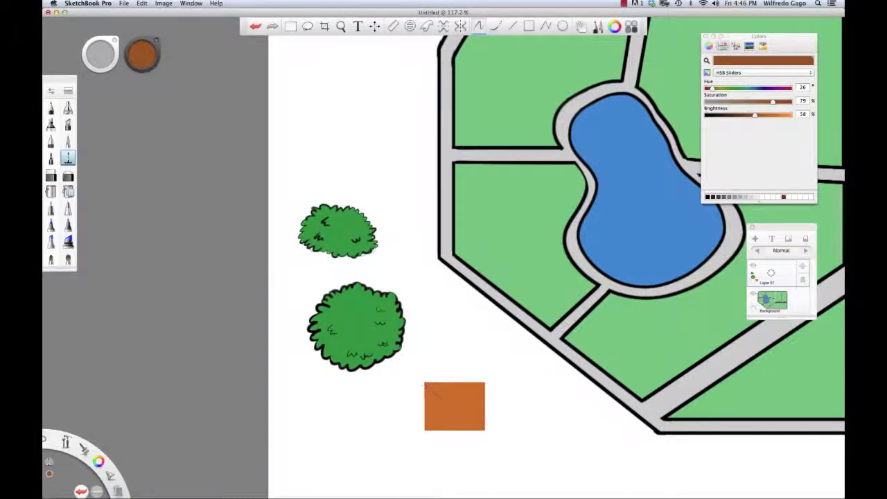
pyautogui.press('super+z')
pyautogui.moveTo(428, 388); pyautogui.dragTo(520, 450)
pyautogui.press('super+z')
pyautogui.moveTo(430, 389); pyautogui.dragTo(492, 440)
pyautogui.press('super+z')
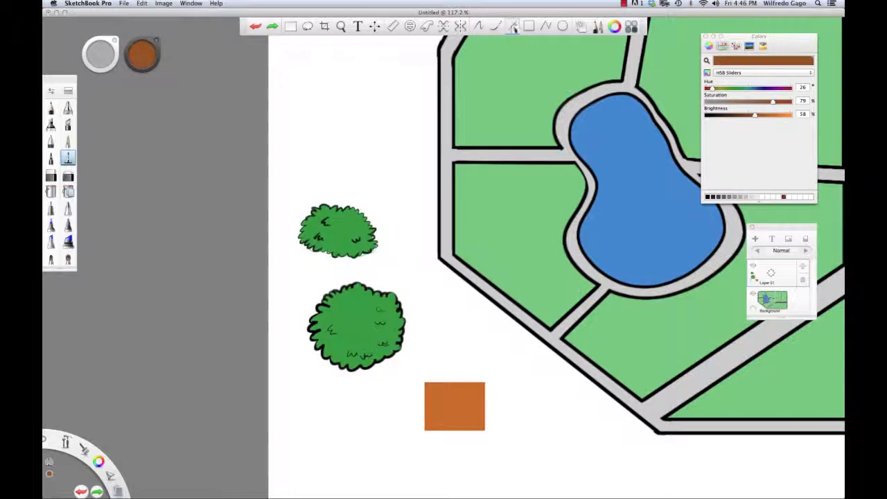
# Step: Draw two straight brown diagonals from corner to corner of the orange rectangle with the line tool
pyautogui.moveTo(447, 415); pyautogui.dragTo(418, 434)
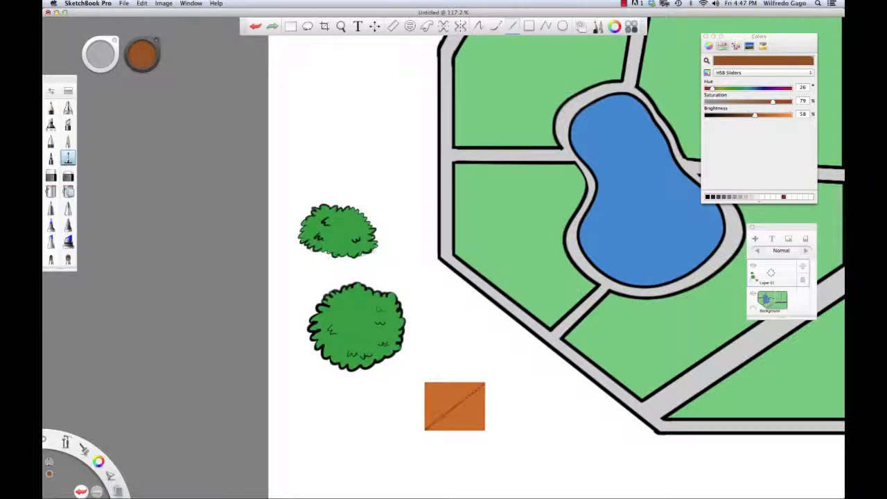
pyautogui.moveTo(508, 447); pyautogui.dragTo(489, 431)
pyautogui.click(489, 431)
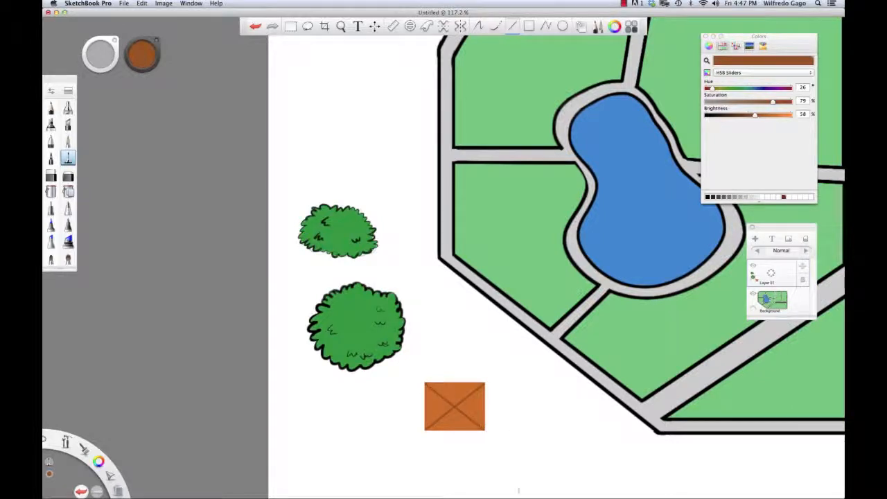
pyautogui.click(480, 26)
pyautogui.press(']')
pyautogui.press(']')
pyautogui.moveTo(427, 389); pyautogui.dragTo(443, 405)
pyautogui.hotkey('ctrl', 'z')
# Step: Fill the rectangle's left triangle with the 58 % brightness brown and its lower triangle with a 52 % brightness brown
pyautogui.click(51, 191)
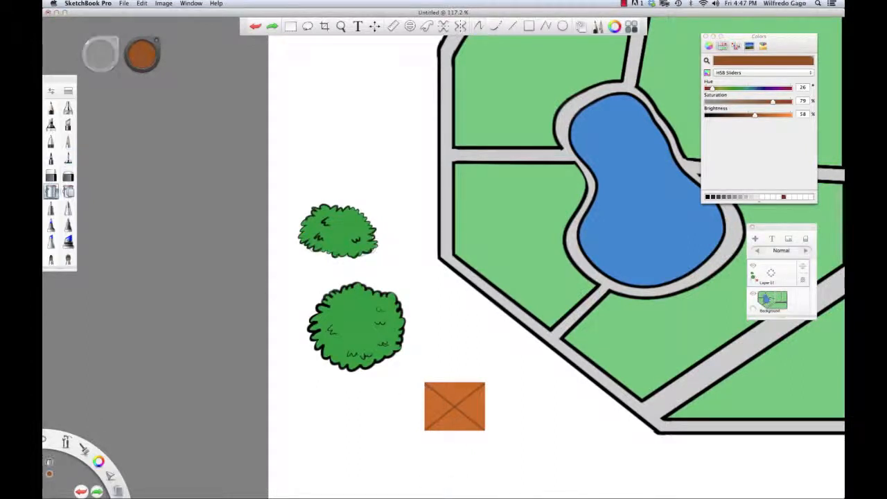
pyautogui.click(445, 406)
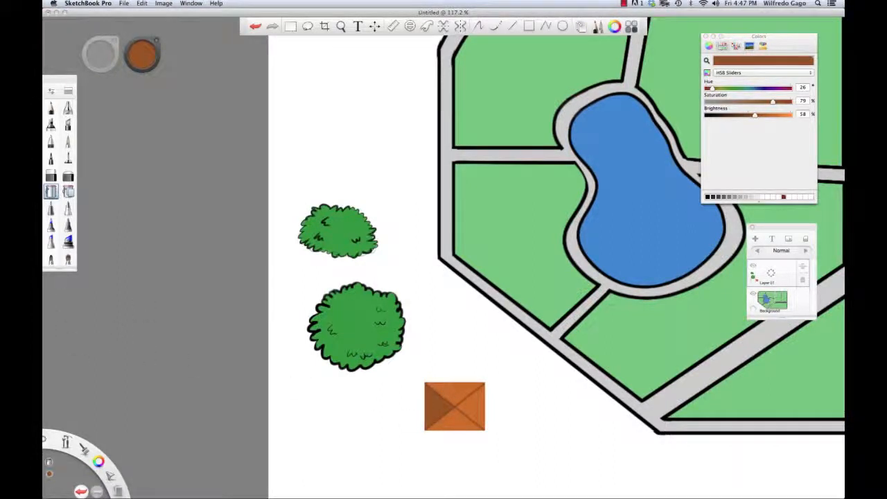
pyautogui.click(762, 126)
pyautogui.moveTo(754, 118); pyautogui.dragTo(750, 118)
pyautogui.click(453, 413)
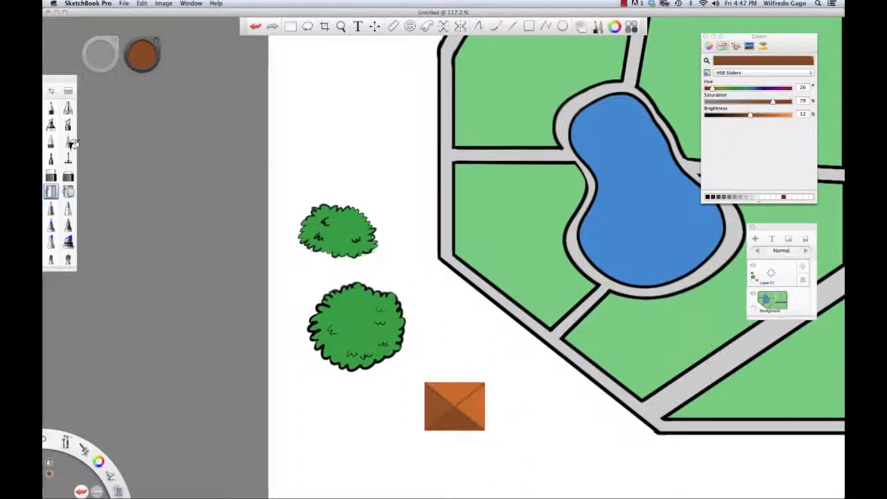
# Step: Add a small pen stroke near the roof symbol's centre with a larger brush size and sample the left triangle's brown
pyautogui.click(68, 158)
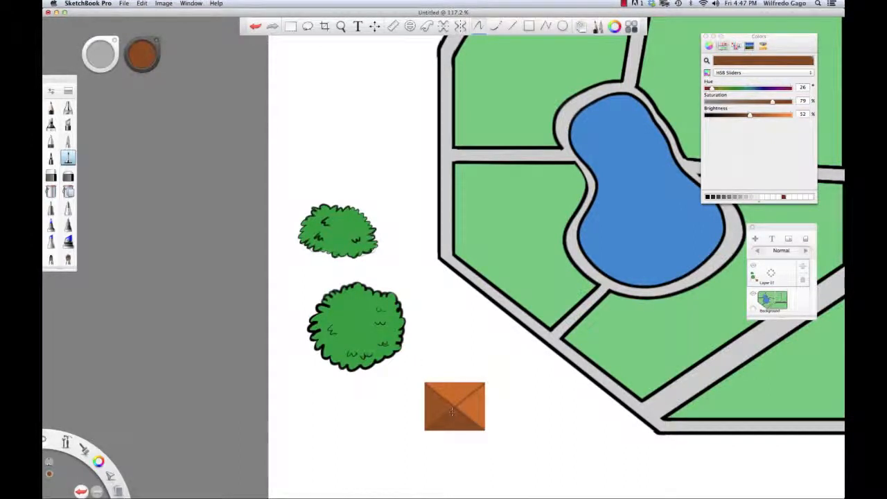
pyautogui.press(']')
pyautogui.moveTo(454, 409); pyautogui.dragTo(466, 416)
pyautogui.keyDown('alt'); pyautogui.click(430, 399); pyautogui.keyUp('alt')
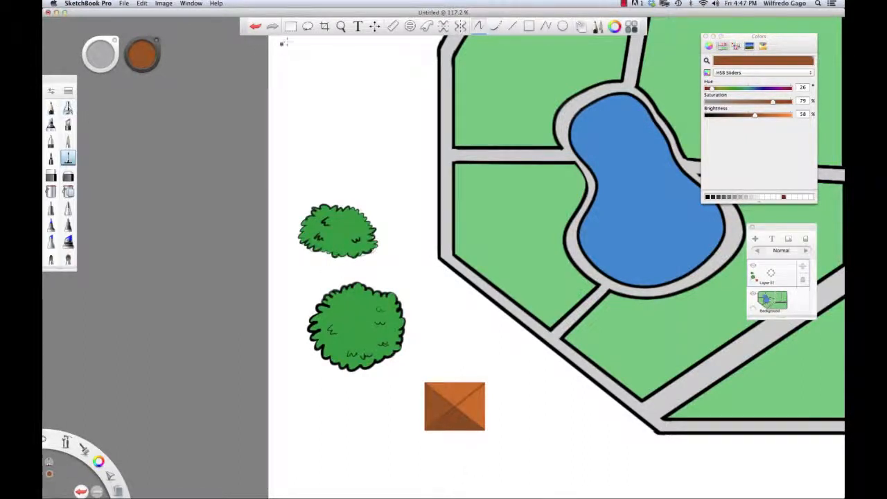
# Step: Lasso the orange roof symbol and move it below the round tree, returning to the fine pen
pyautogui.click(307, 26)
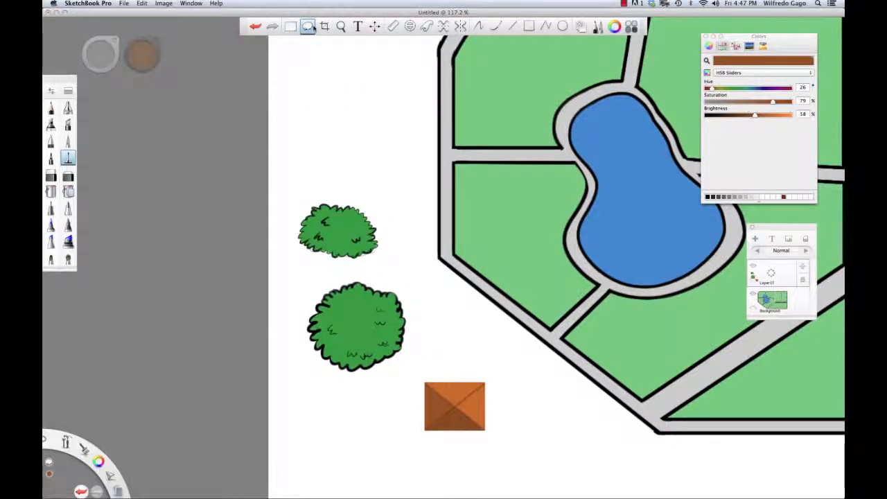
pyautogui.moveTo(434, 370)
pyautogui.mouseDown()
pyautogui.moveTo(416, 412)
pyautogui.moveTo(499, 422)
pyautogui.moveTo(490, 370)
pyautogui.moveTo(424, 377)
pyautogui.mouseUp()
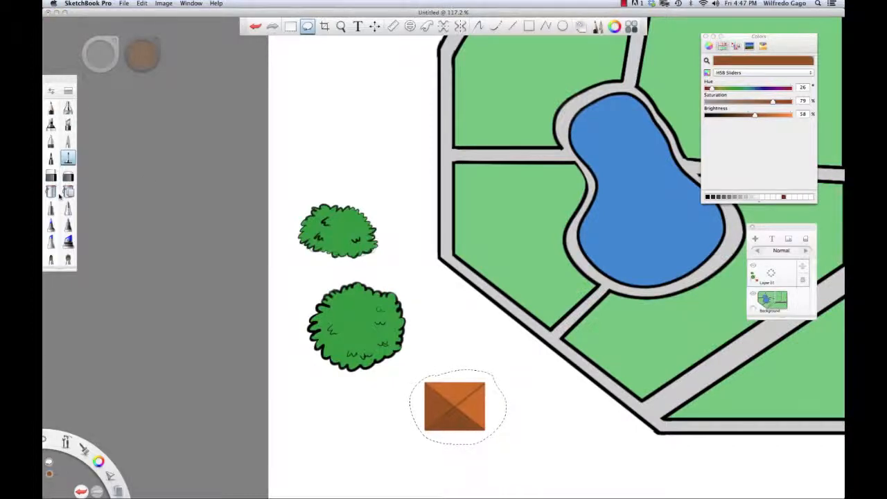
pyautogui.moveTo(455, 420)
pyautogui.mouseDown()
pyautogui.moveTo(336, 460)
pyautogui.moveTo(349, 455)
pyautogui.mouseUp()
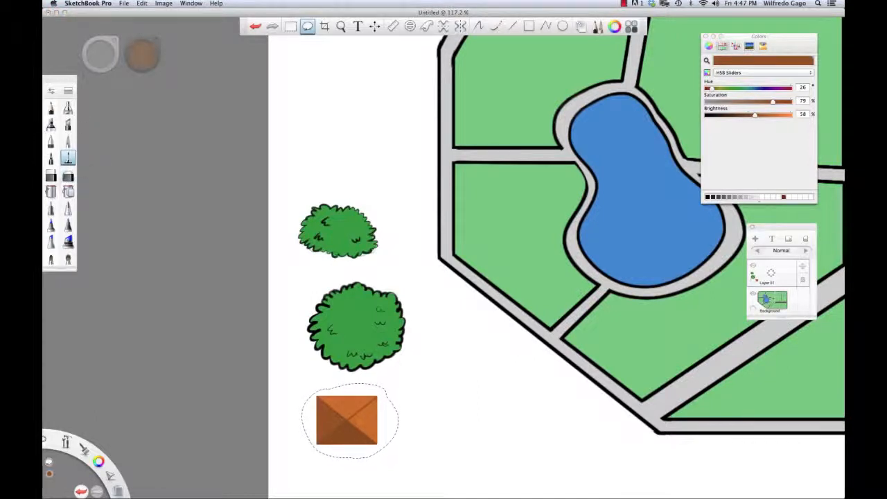
pyautogui.click(68, 159)
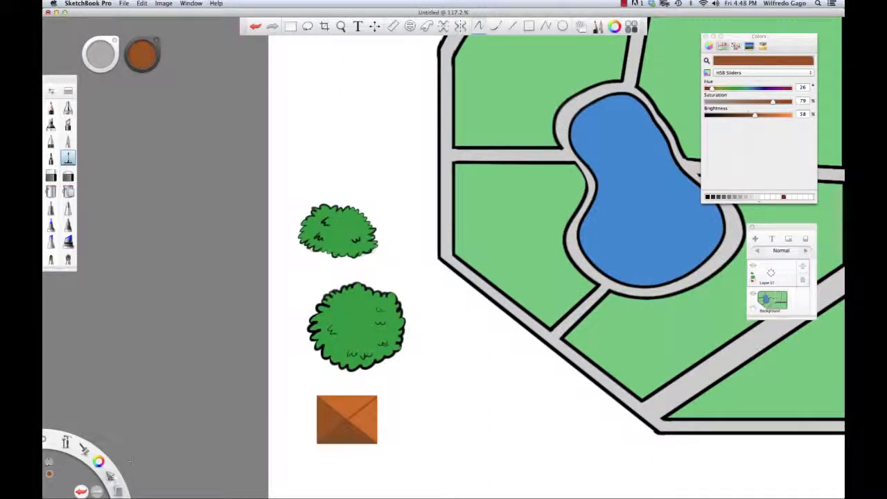
# Step: Set the drawing colour to Gray 20% and activate the rectangle tool
pyautogui.click(109, 476)
pyautogui.click(99, 461)
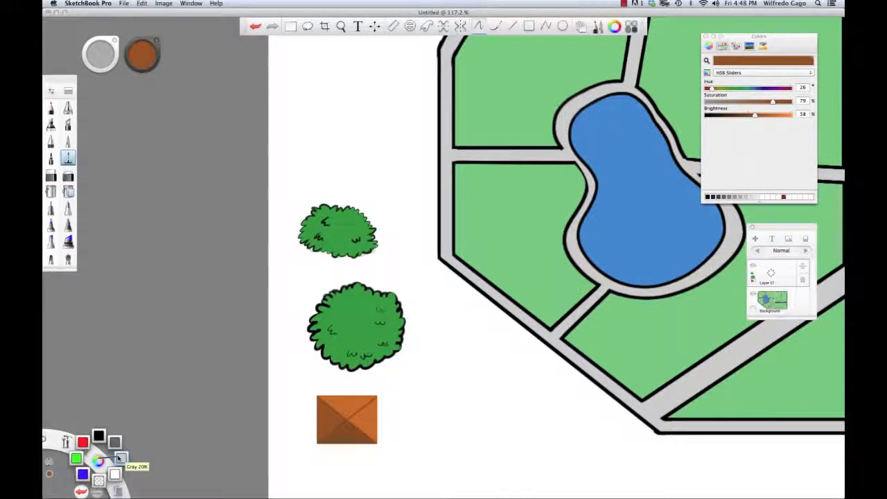
pyautogui.click(120, 458)
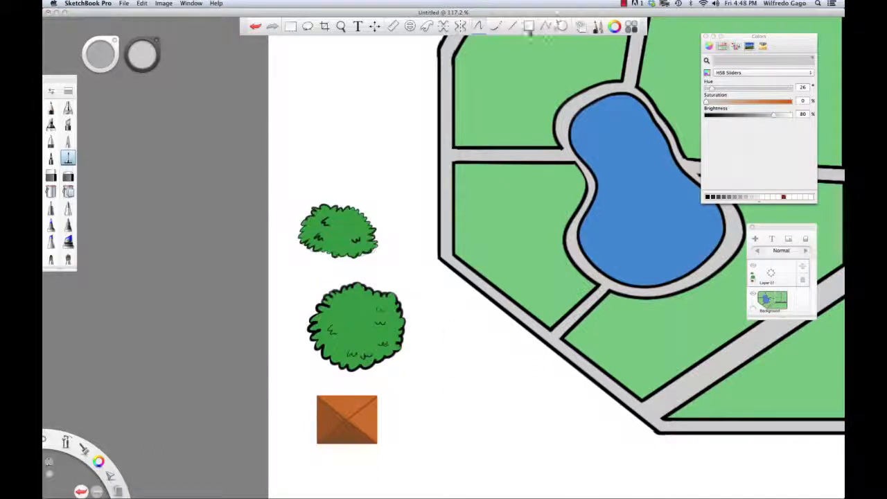
pyautogui.click(529, 26)
# Step: Unlock the symbol layer's transparency and draw a wide gray rectangle beside the roof symbol with a small square below it
pyautogui.moveTo(418, 419); pyautogui.dragTo(477, 415)
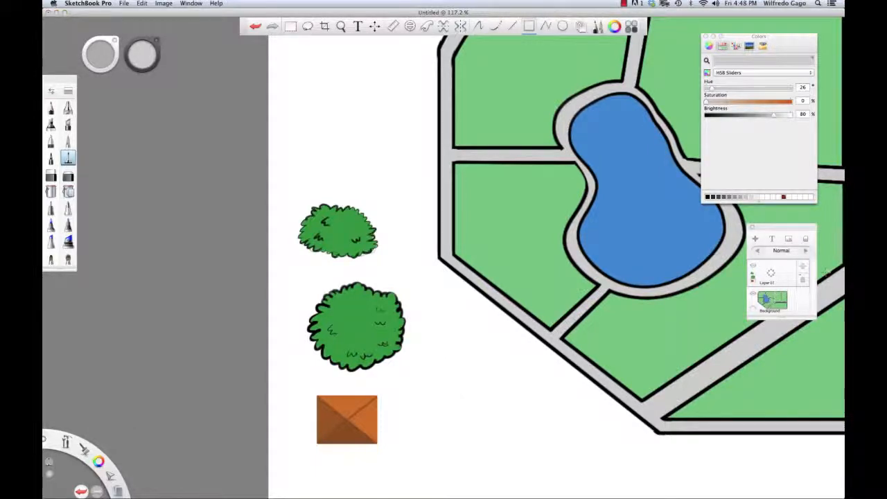
pyautogui.click(802, 281)
pyautogui.moveTo(431, 399); pyautogui.dragTo(493, 420)
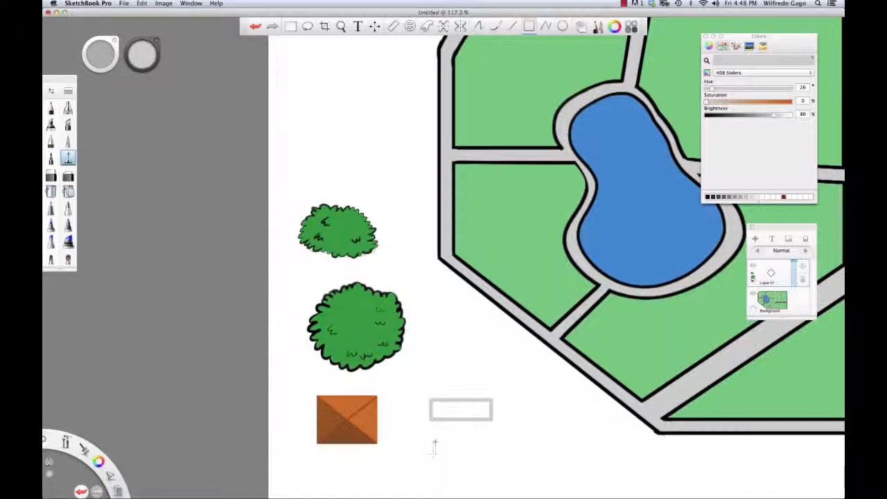
pyautogui.moveTo(463, 466); pyautogui.dragTo(464, 466)
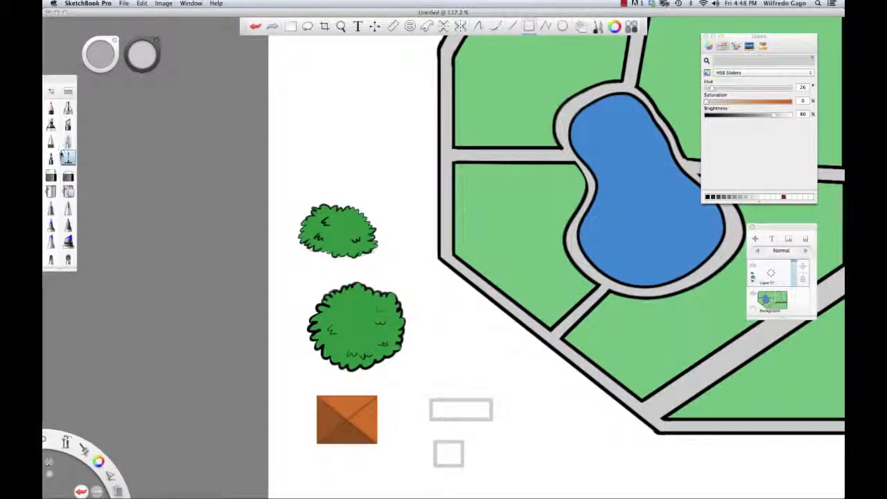
# Step: Fill the wide rectangle and the small square with the same gray
pyautogui.click(52, 191)
pyautogui.click(460, 409)
pyautogui.click(455, 454)
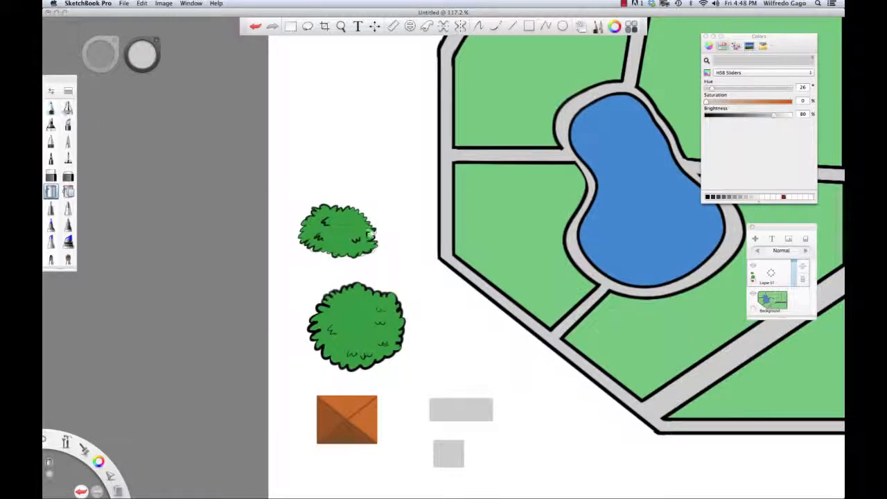
# Step: Rename the symbol layer as assets
pyautogui.press('space')
pyautogui.moveTo(520, 340); pyautogui.dragTo(311, 321)
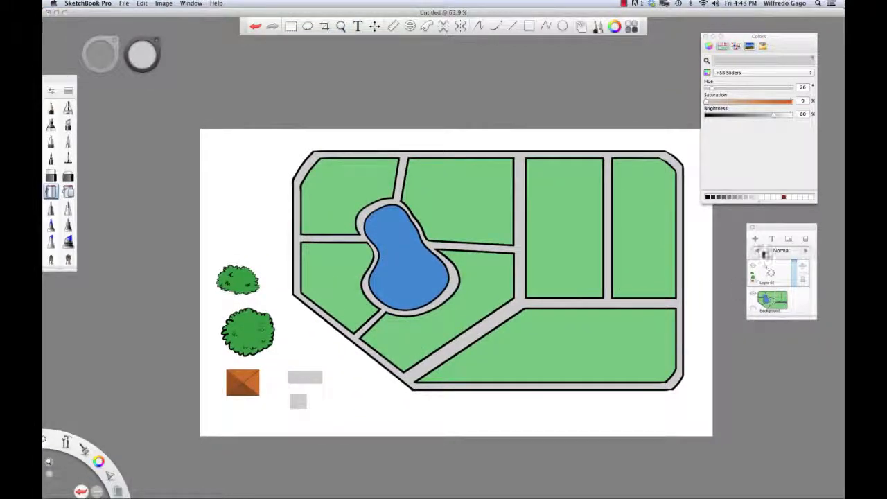
pyautogui.moveTo(772, 275); pyautogui.dragTo(795, 277)
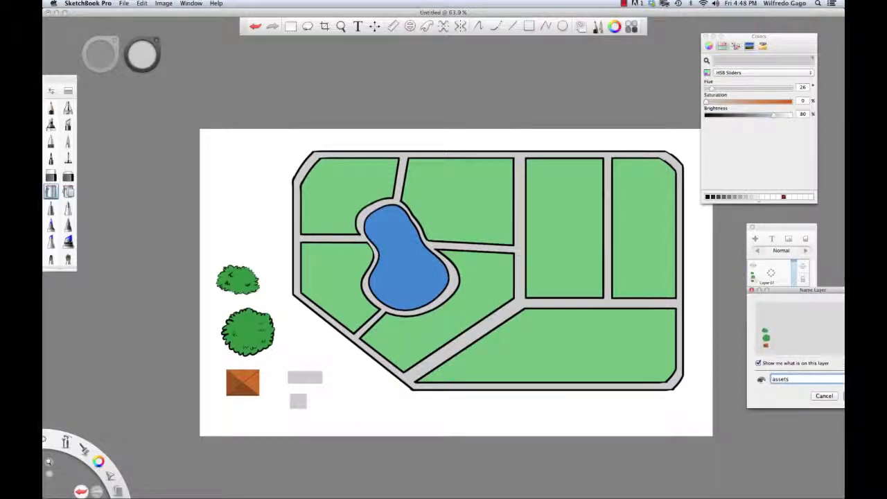
pyautogui.press('Return')
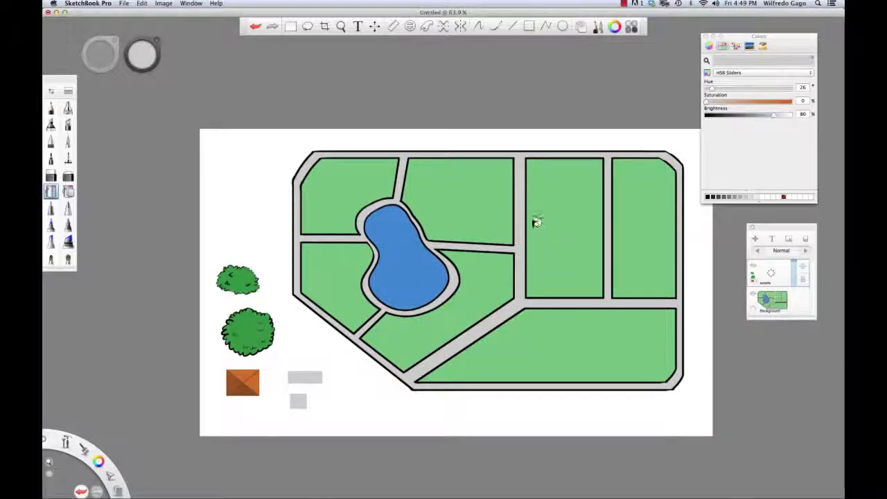